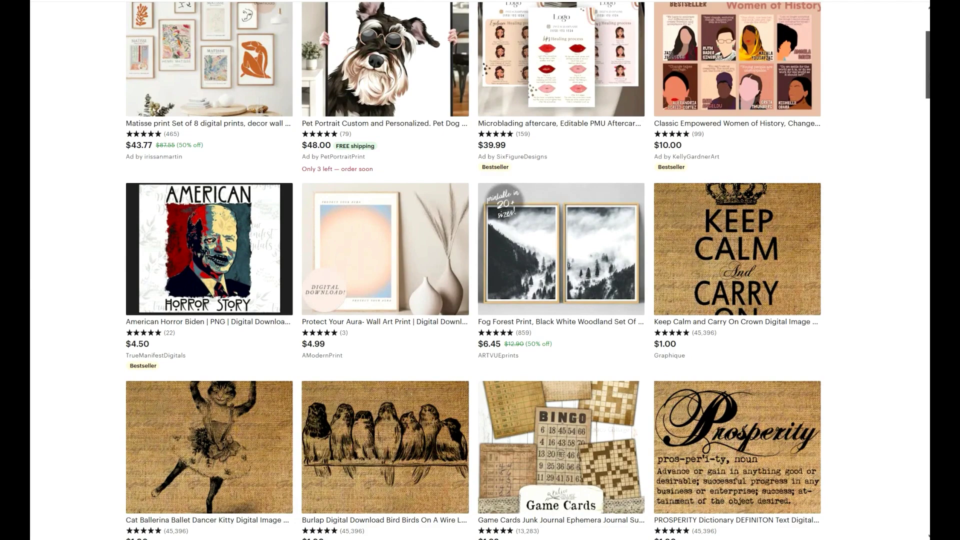
- Look through the digital download listings in the search results
scroll(474, 270, "down", 3)
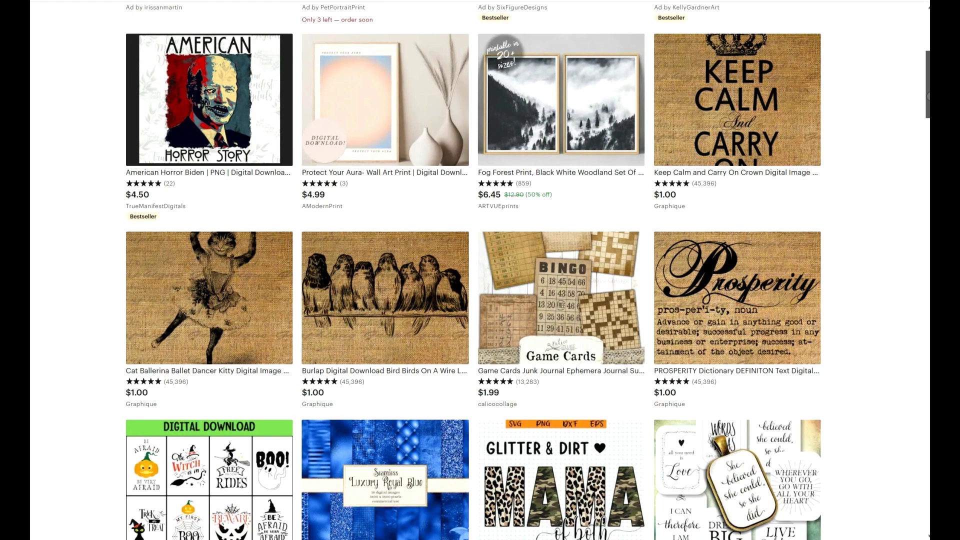
scroll(474, 270, "down", 4)
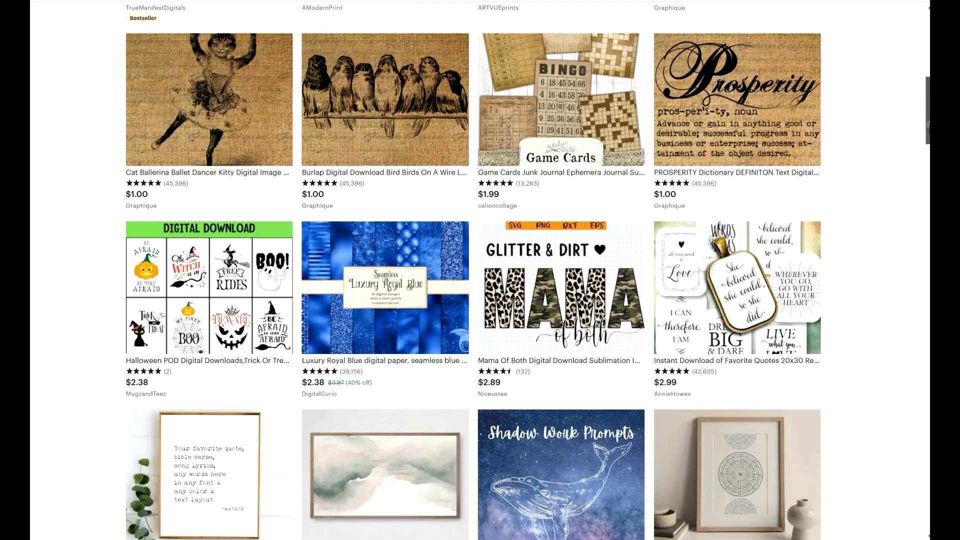
left_click_drag(928, 125, 915, 278)
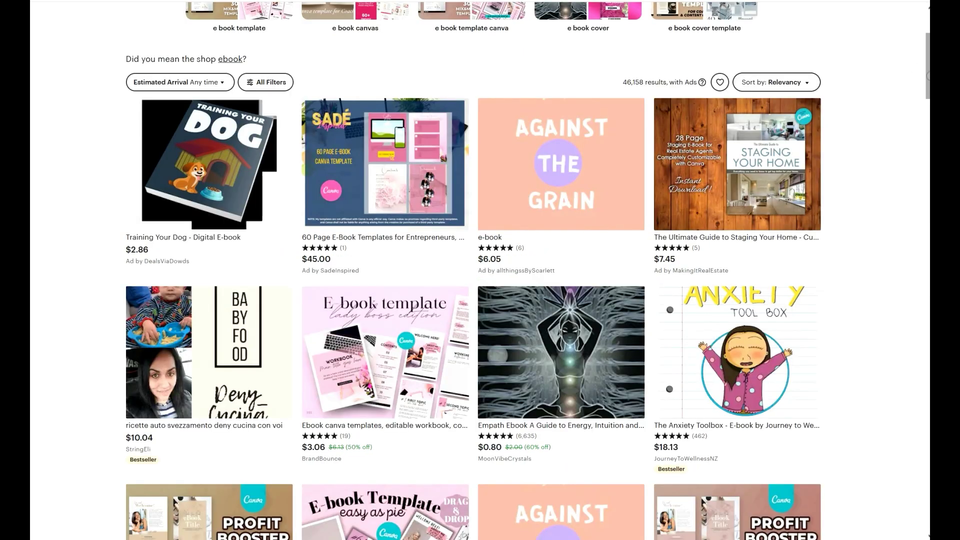
- Look through the e-book listings and their prices in the search results
left_click_drag(926, 47, 926, 76)
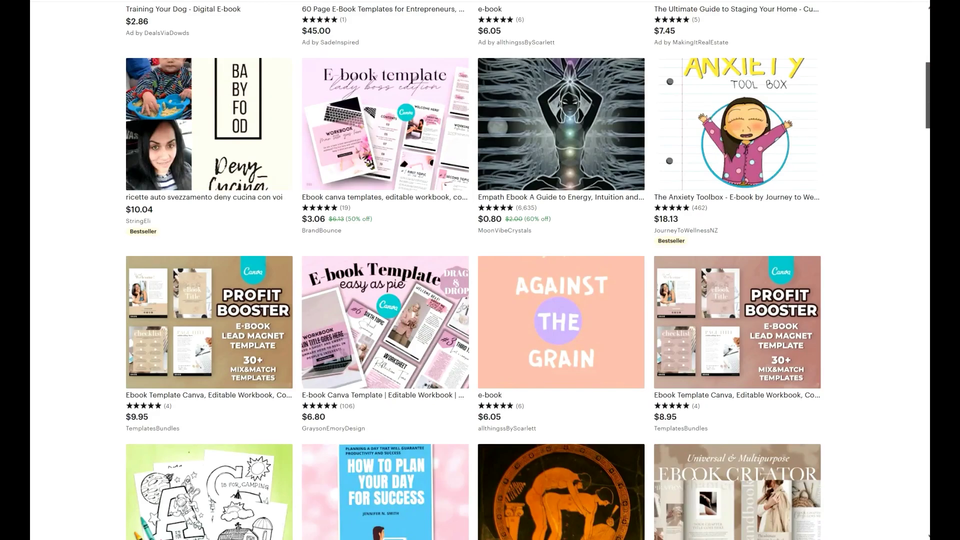
scroll(528, 270, "down", 1)
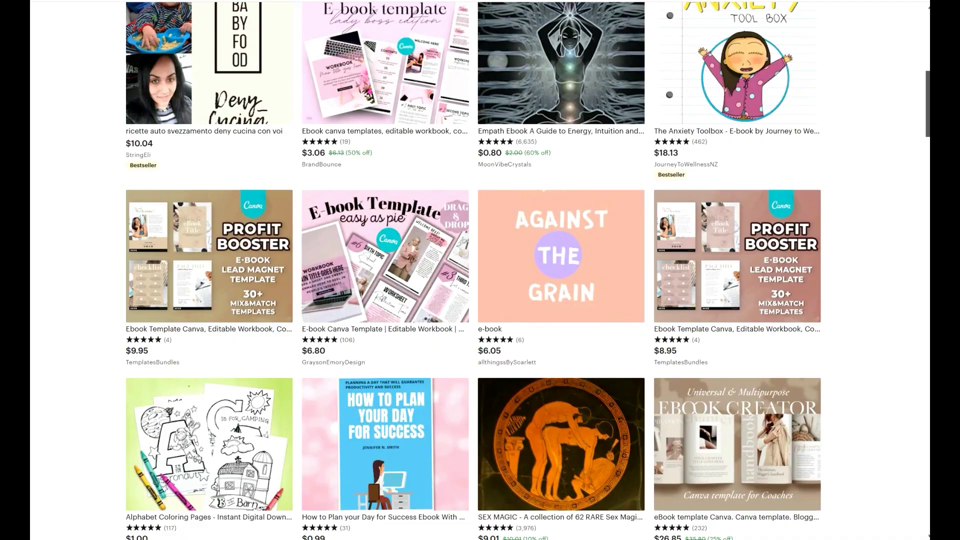
scroll(474, 270, "down", 5)
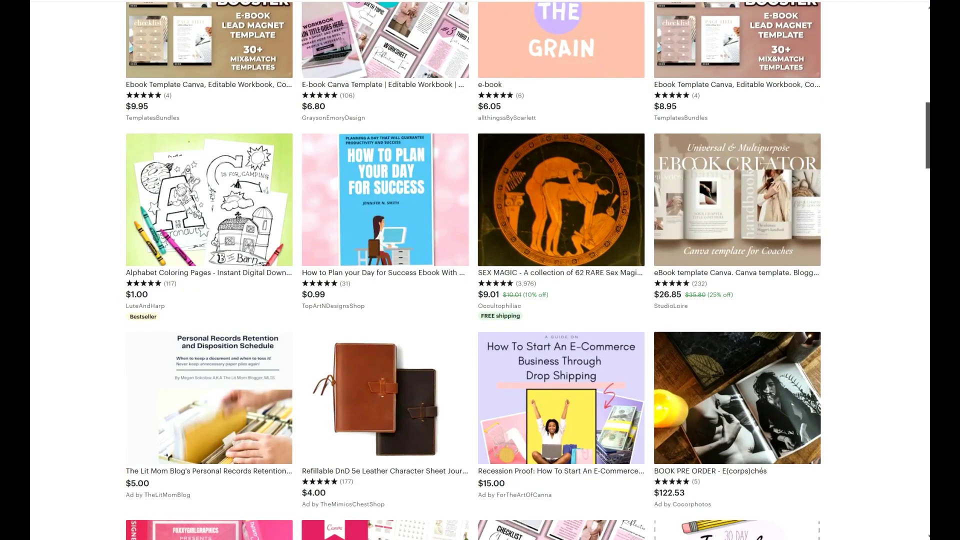
scroll(474, 271, "down", 6)
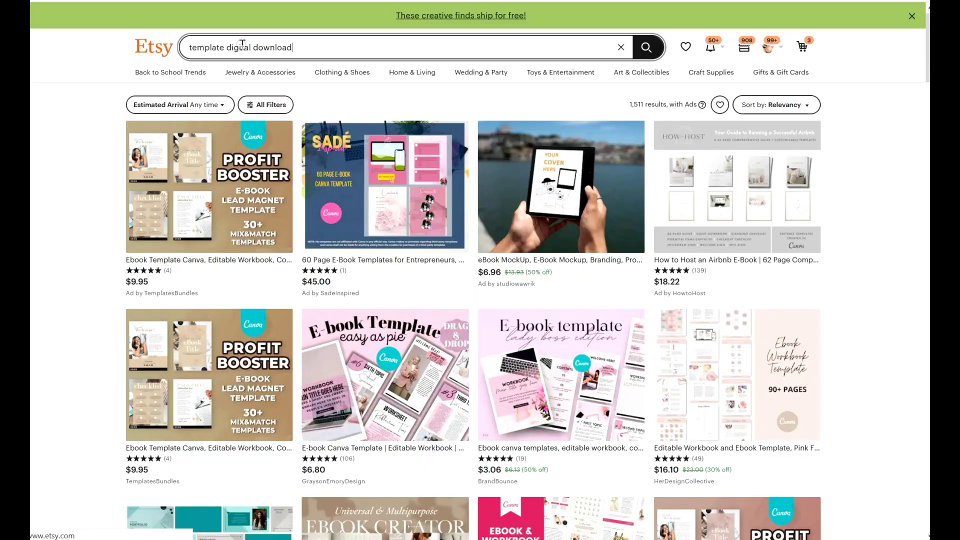
- Search Etsy for "template digital download" and look through the resulting listings
key("Return")
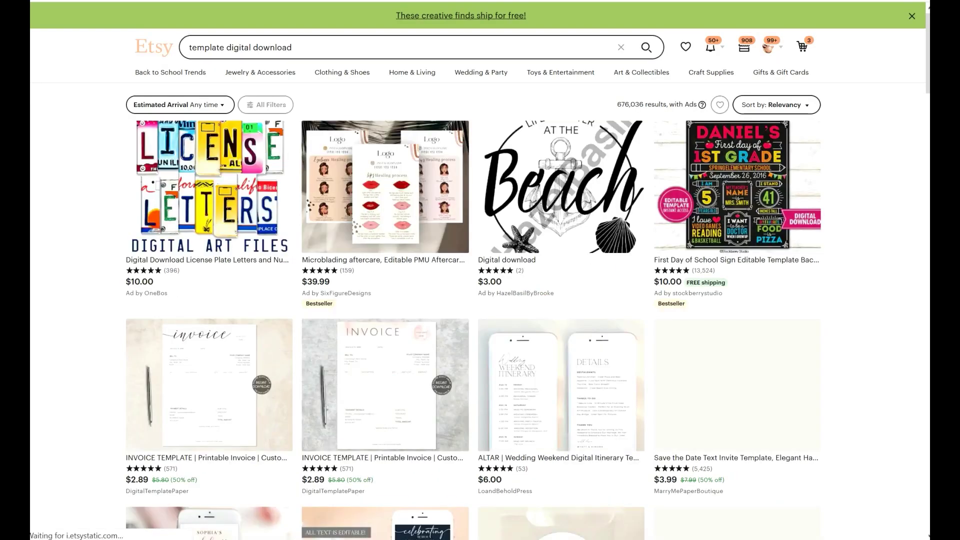
left_click_drag(926, 50, 927, 89)
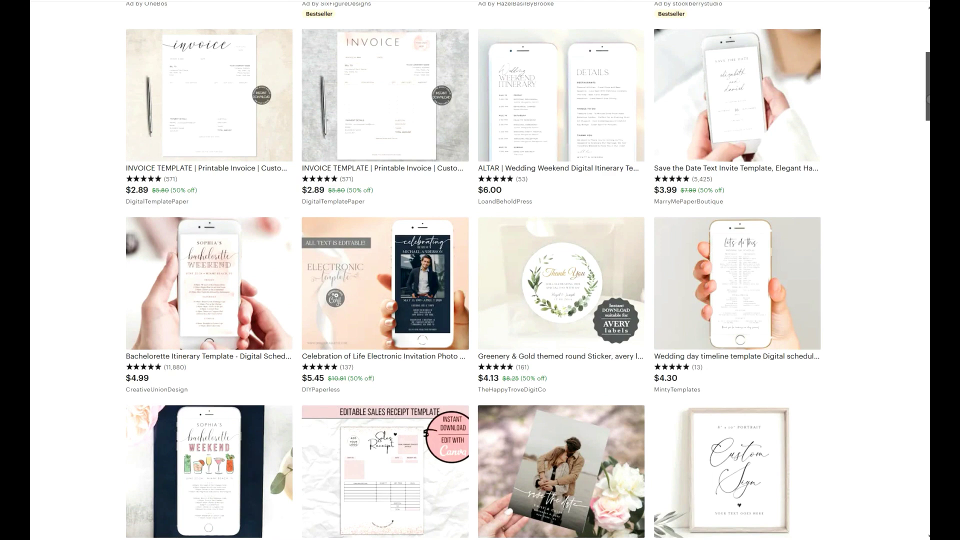
left_click_drag(927, 99, 927, 100)
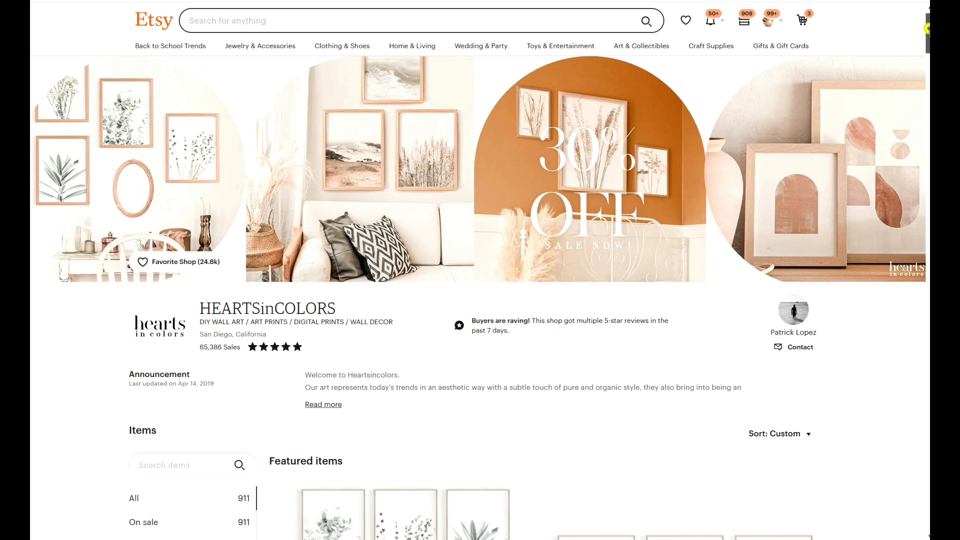
- Browse the HEARTSinCOLORS shop's items, open the "It's a good day to have a good day" print and view its next picture
scroll(927, 29, "down", 3)
scroll(480, 270, "down", 3)
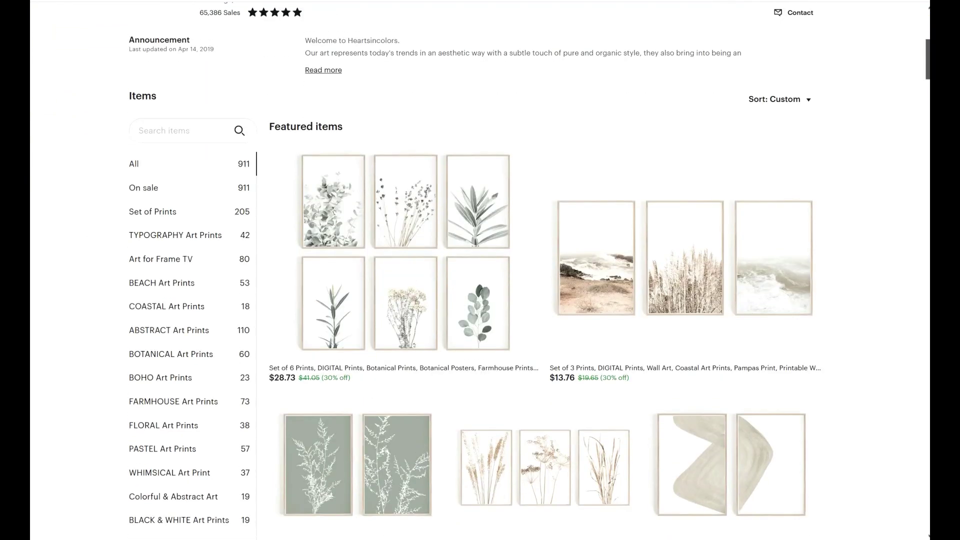
scroll(480, 270, "down", 5)
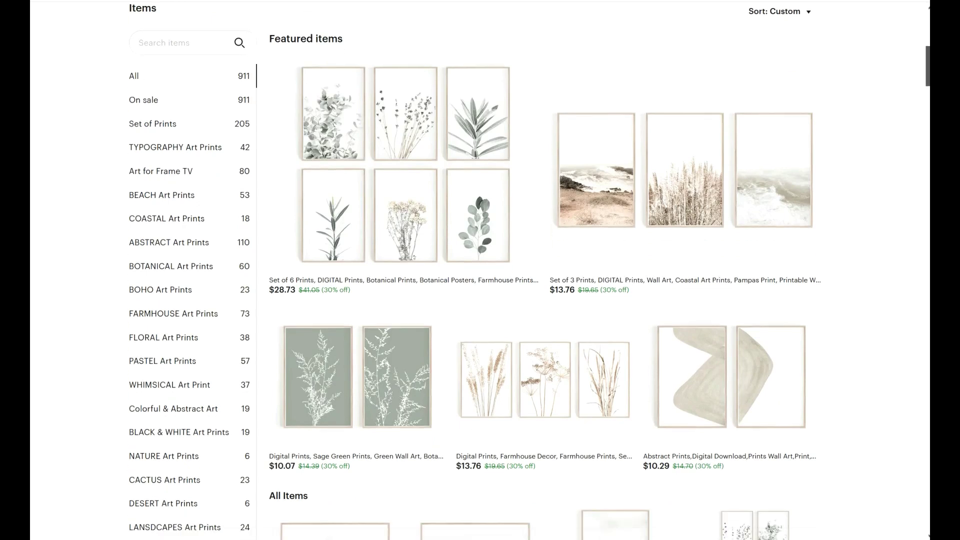
scroll(480, 270, "down", 1)
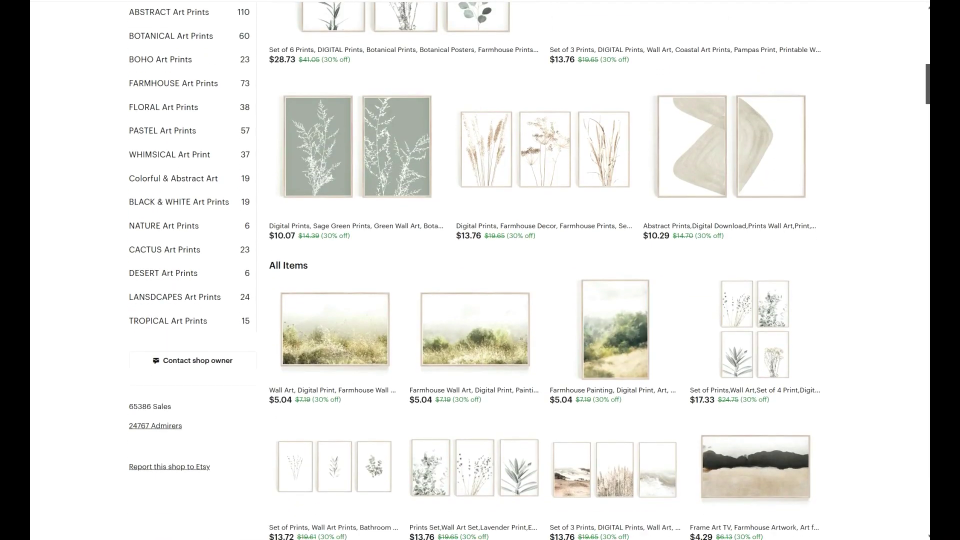
scroll(480, 270, "down", 3)
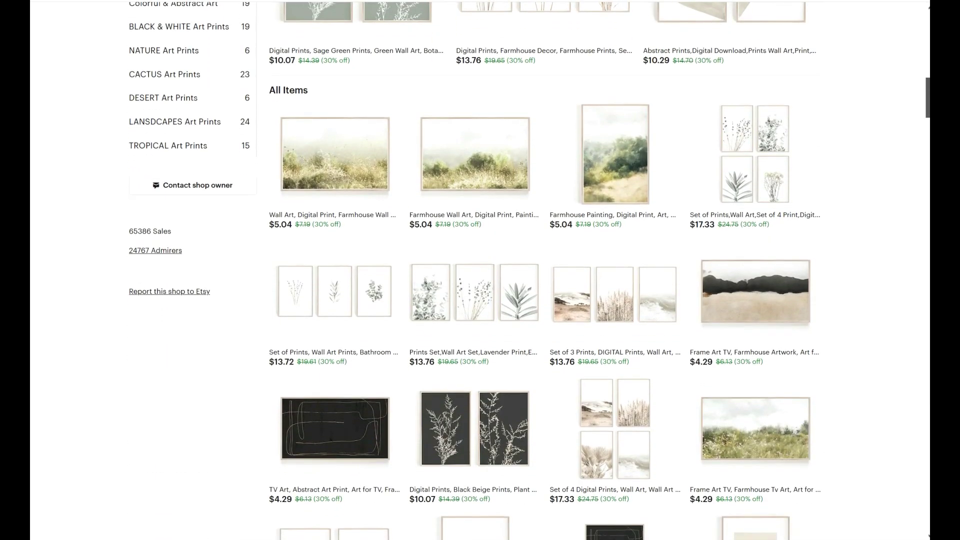
scroll(480, 270, "down", 7)
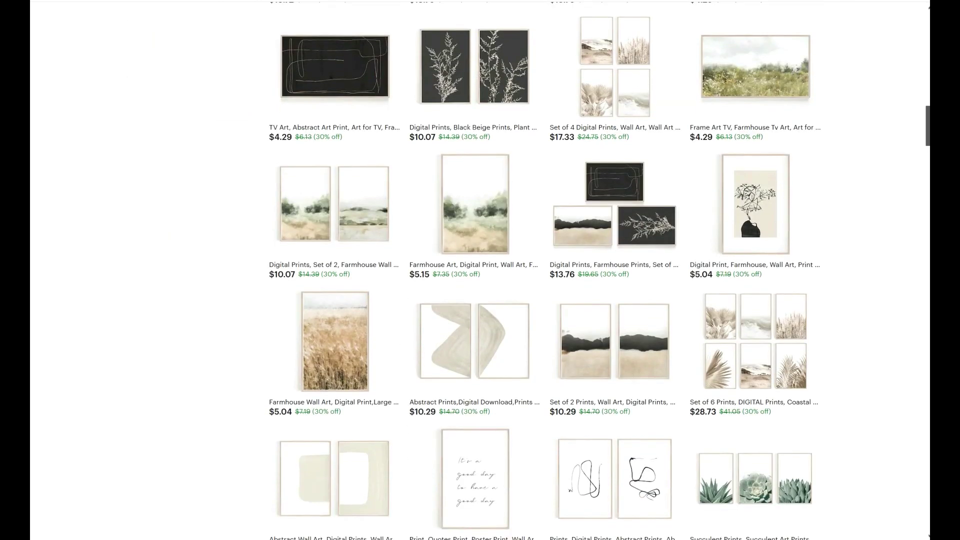
scroll(480, 270, "down", 6)
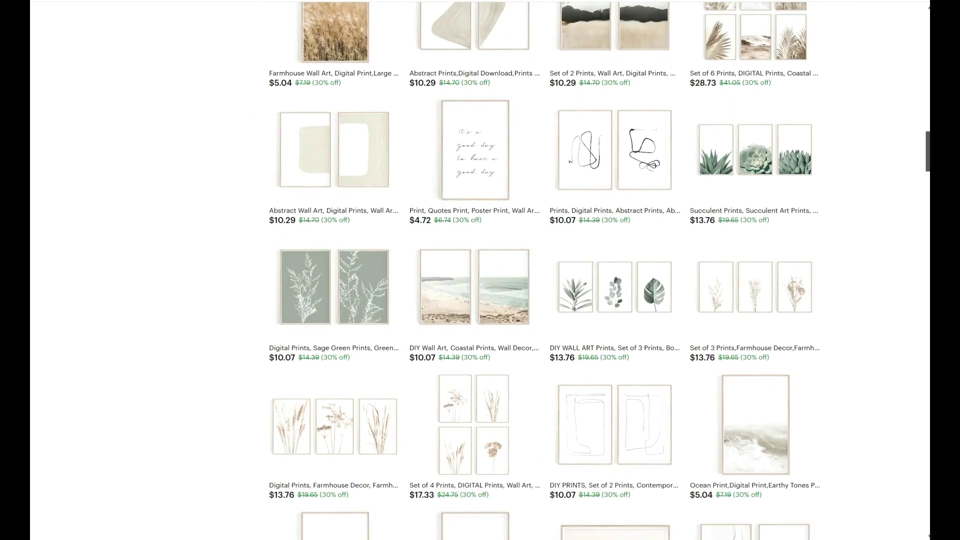
left_click(468, 148)
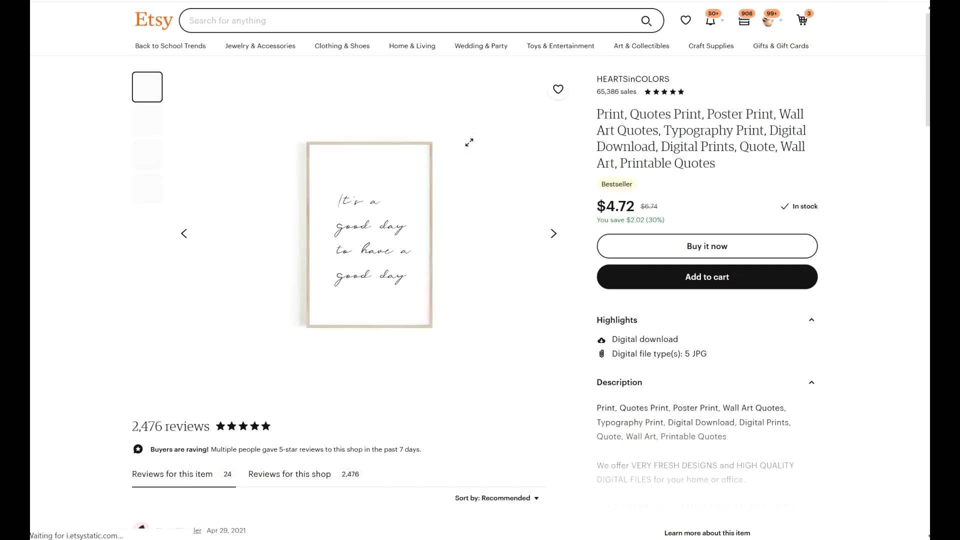
left_click(552, 232)
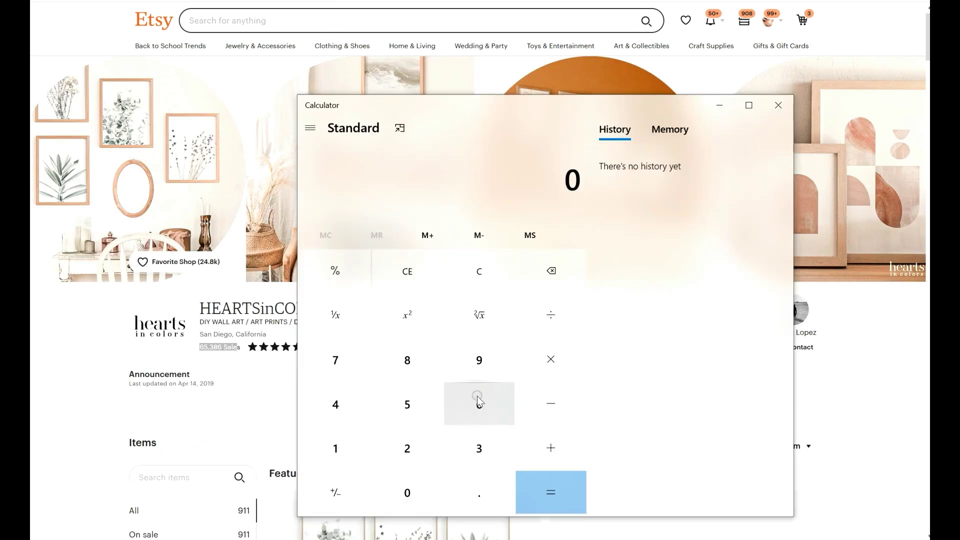
- In Calculator, multiply 65000 by 4 to estimate the shop's revenue and divide the result by 4
left_click(477, 400)
left_click(416, 400)
left_click(413, 495)
left_click(413, 495)
left_click(413, 495)
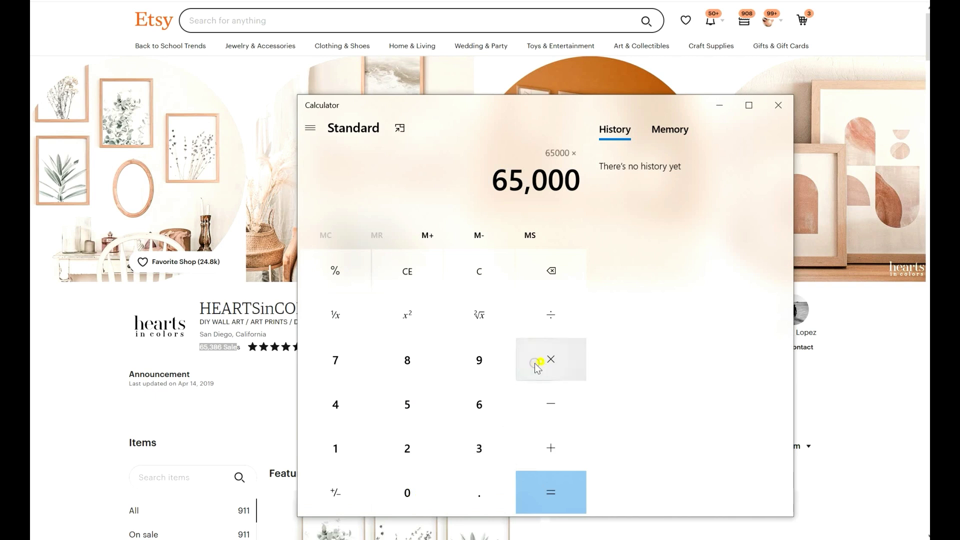
left_click(346, 405)
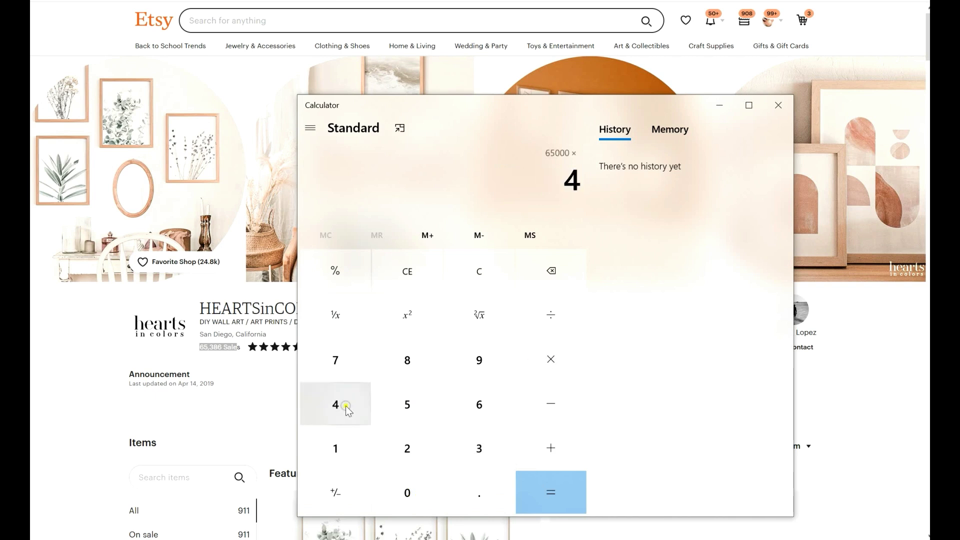
left_click(556, 492)
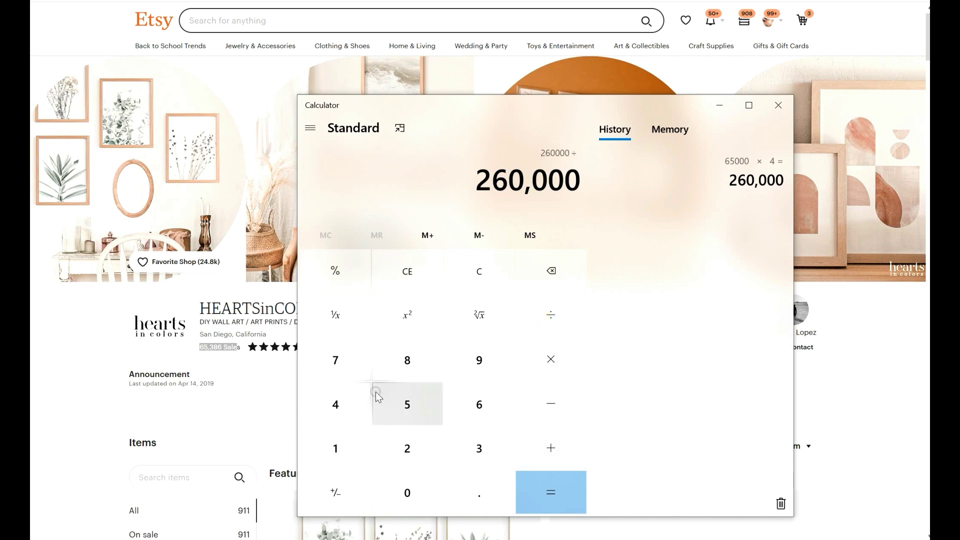
left_click(335, 406)
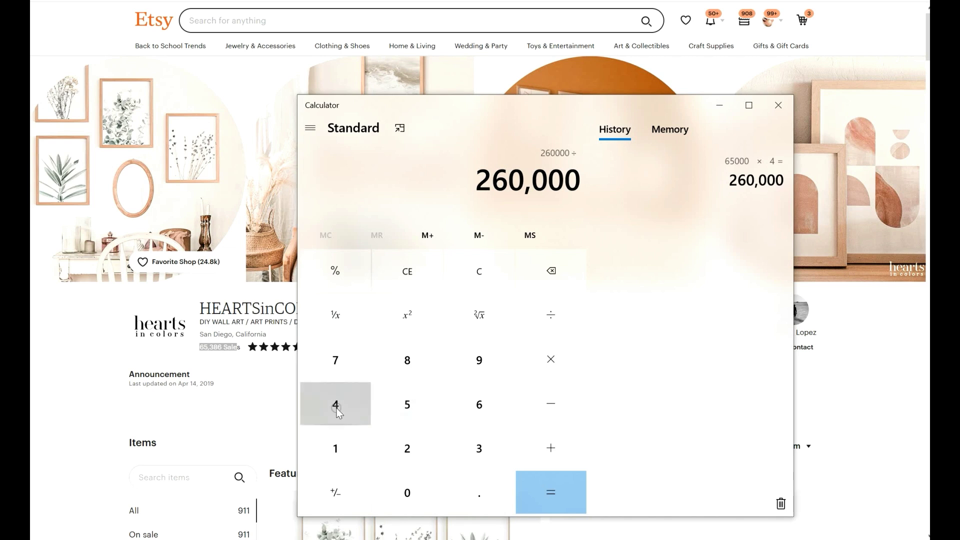
left_click(563, 495)
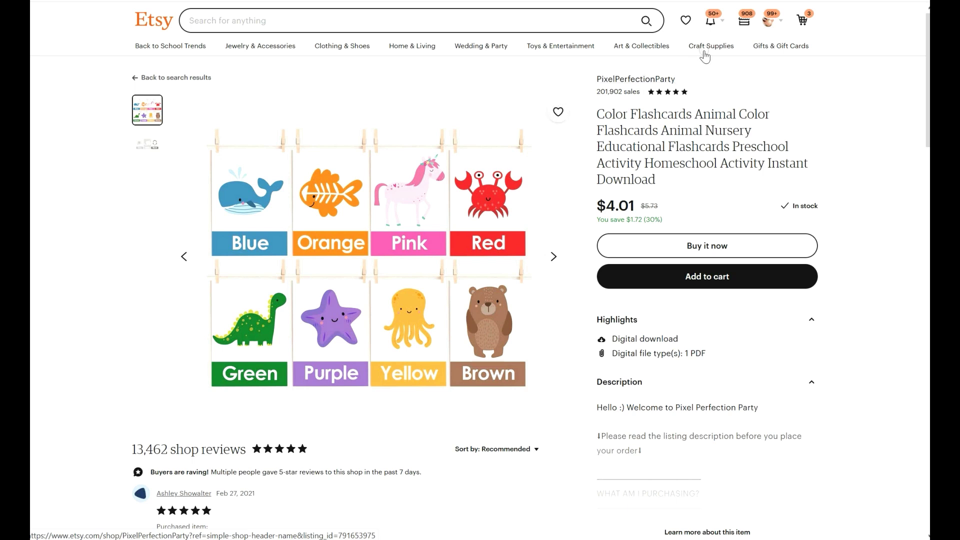
- Check the PixelPerfectionParty shop's sales count and the year of its oldest review
mouse_move(710, 47)
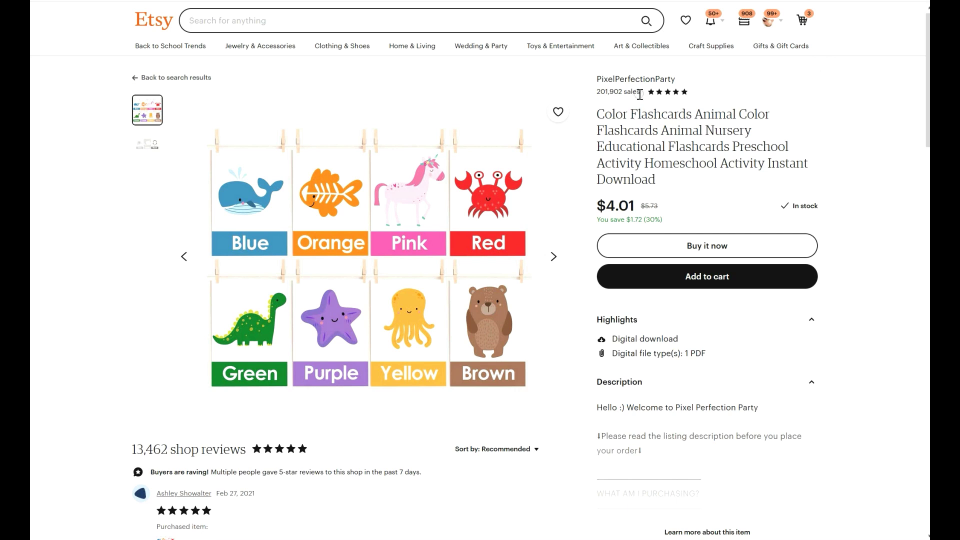
left_click_drag(639, 94, 598, 95)
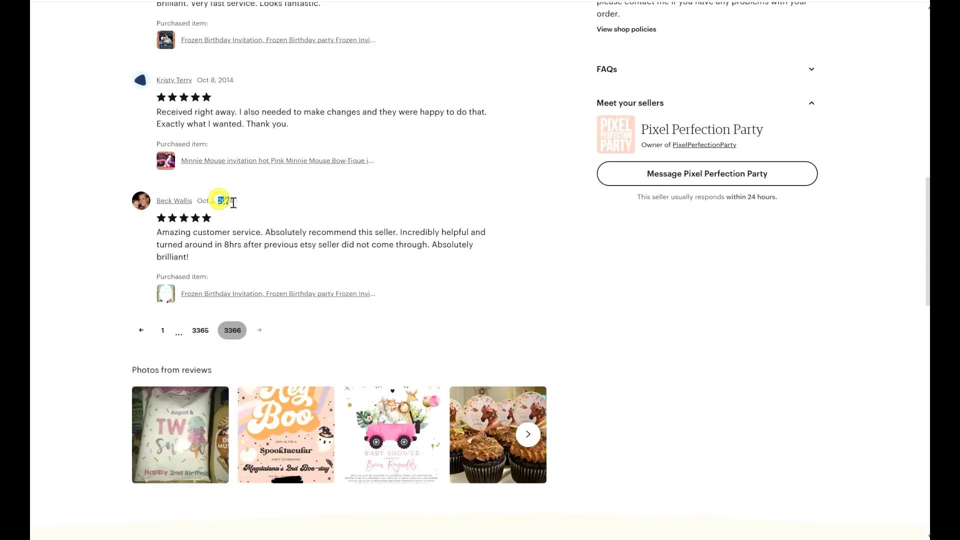
double_click(225, 201)
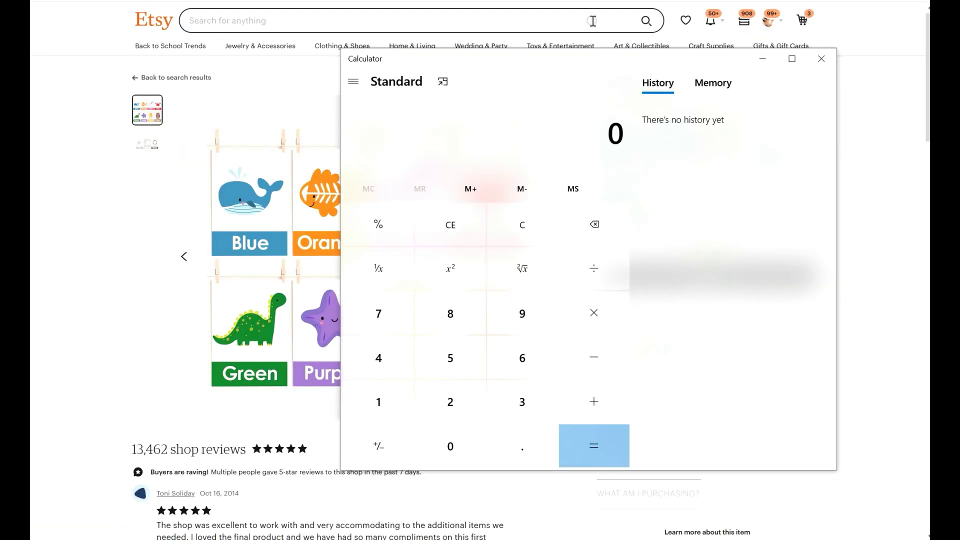
- In Calculator, multiply 201000 by 4 to estimate the flashcard shop's revenue, keeping the listing's sales and price in view
left_click_drag(580, 58, 380, 116)
left_click(264, 455)
left_click(253, 499)
left_click(186, 464)
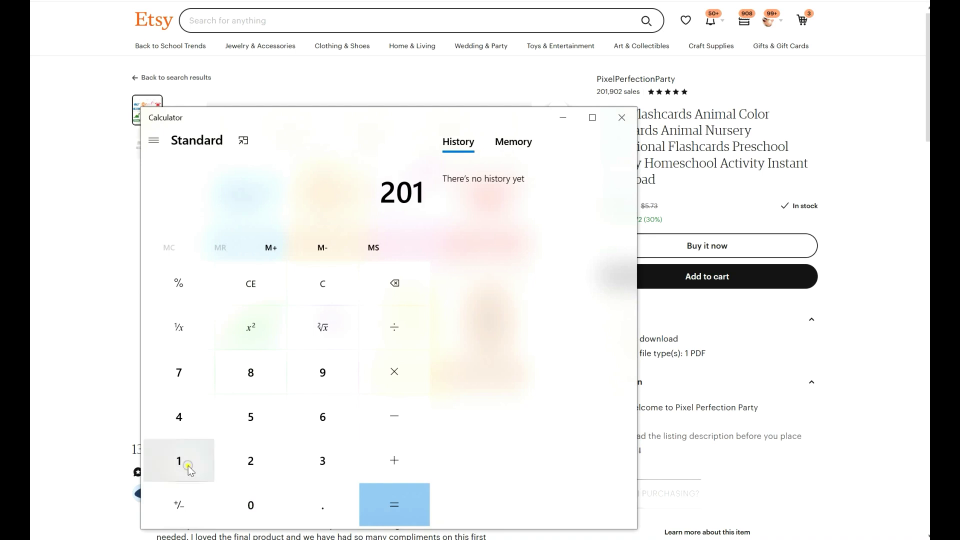
double_click(250, 498)
left_click(250, 498)
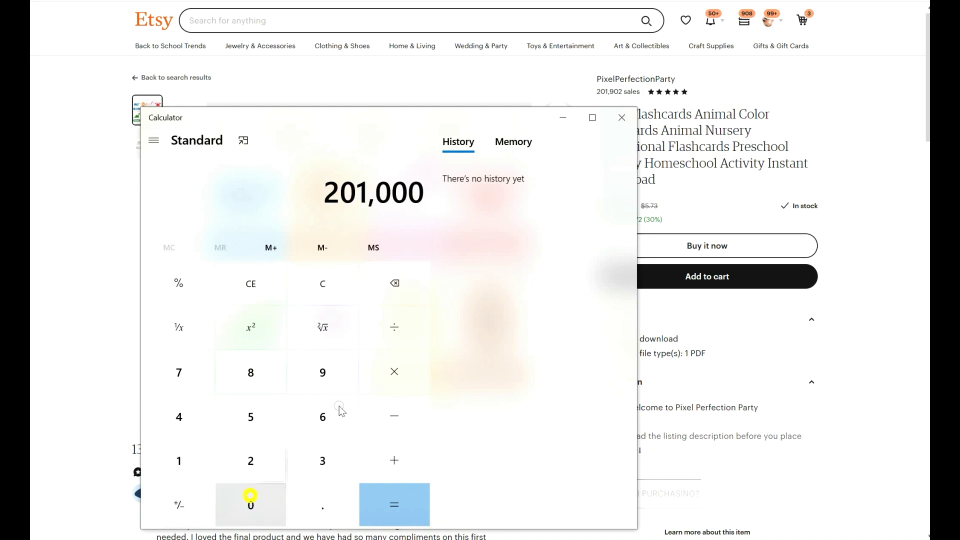
left_click(403, 372)
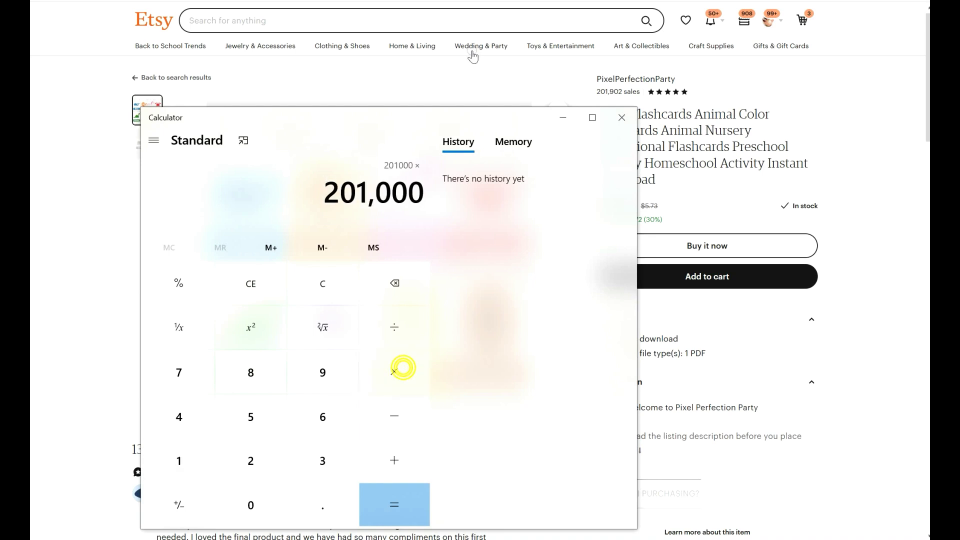
left_click_drag(461, 117, 364, 113)
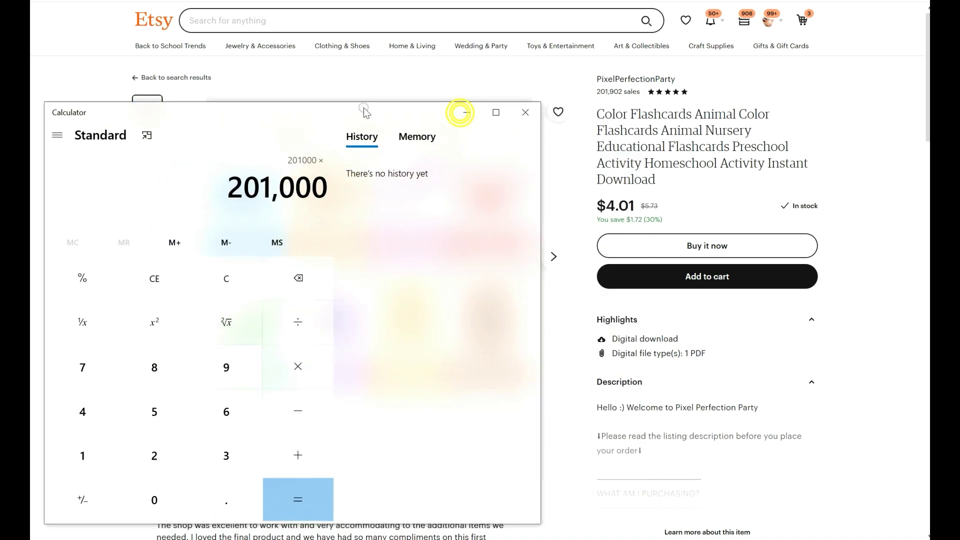
left_click(79, 403)
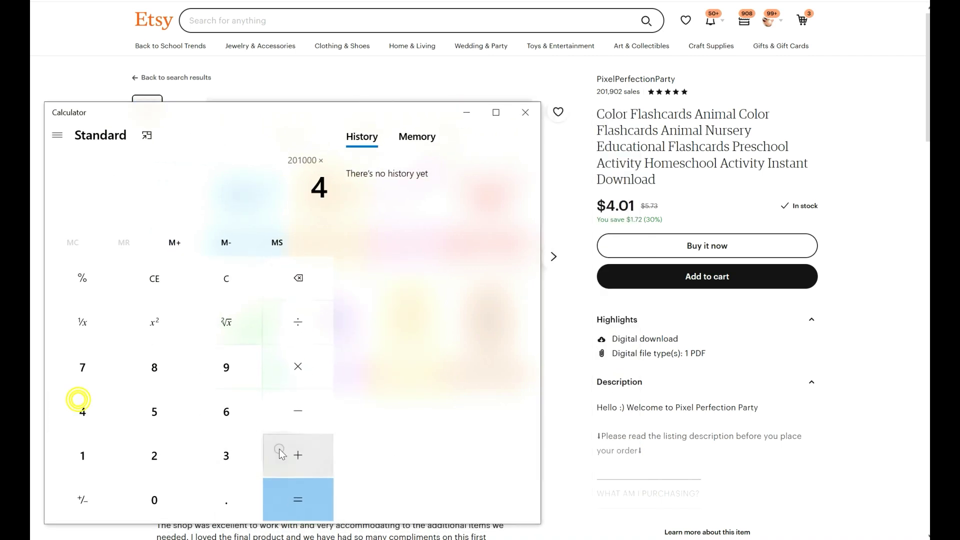
left_click(300, 496)
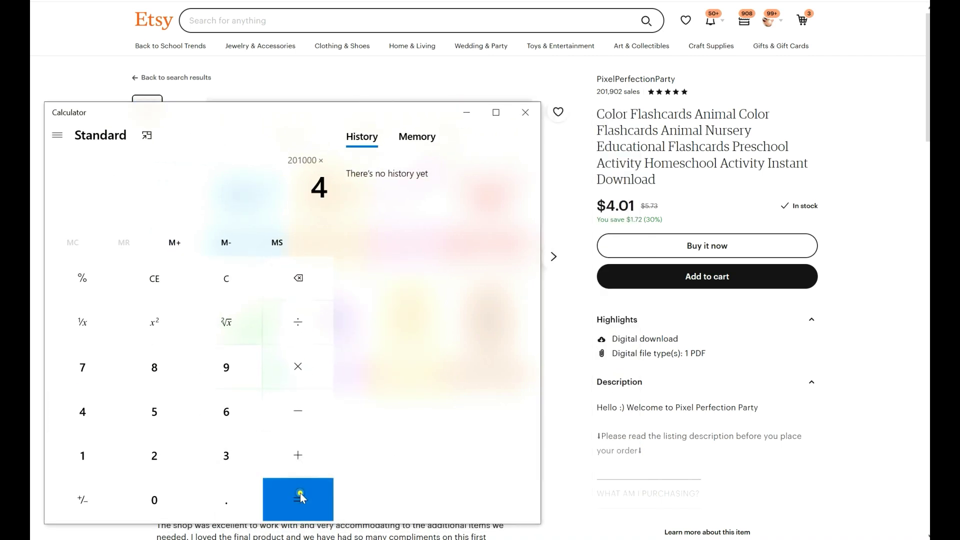
- Divide the estimated total revenue by 7 to get the yearly average
left_click(317, 320)
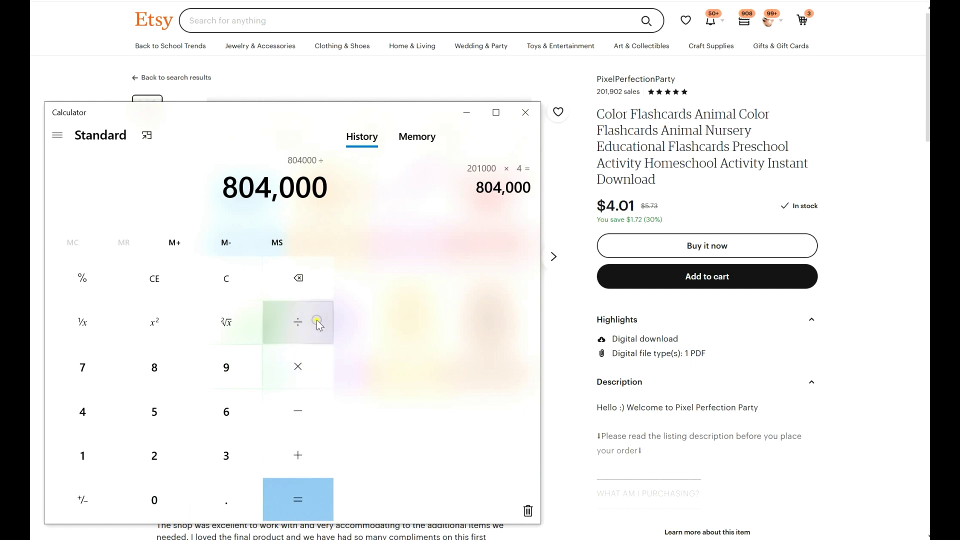
left_click(104, 371)
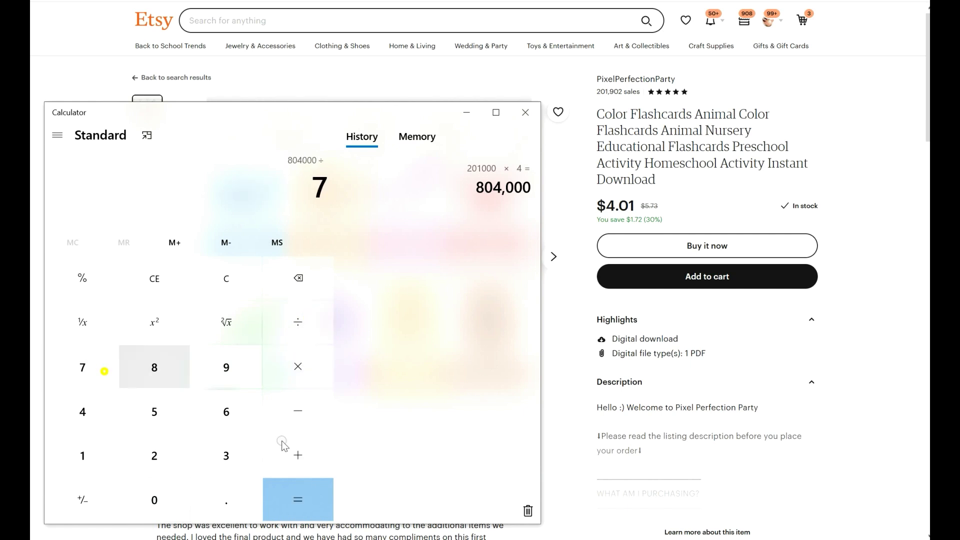
left_click(319, 500)
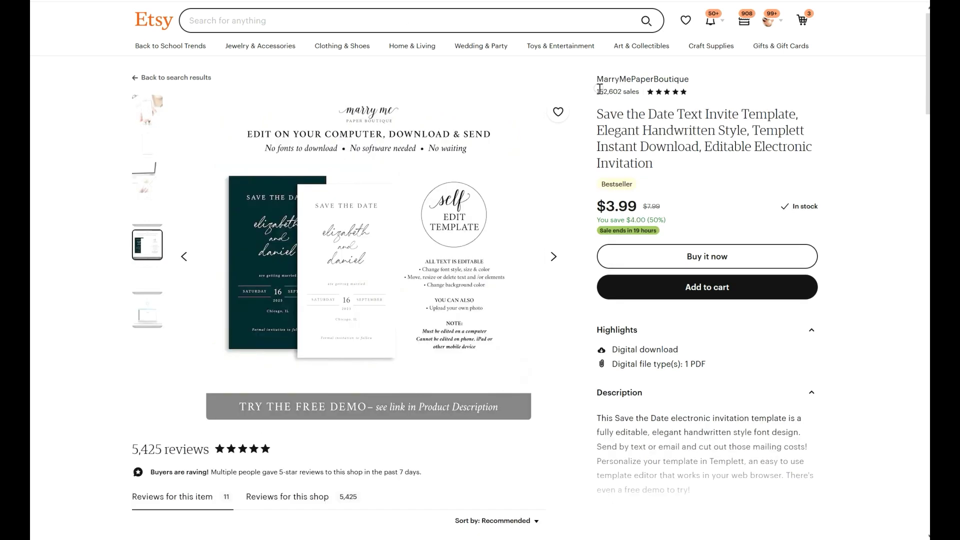
- Check the MarryMePaperBoutique shop's sales count and look through the save-the-date listing's reviews and their dates
left_click_drag(595, 93, 632, 93)
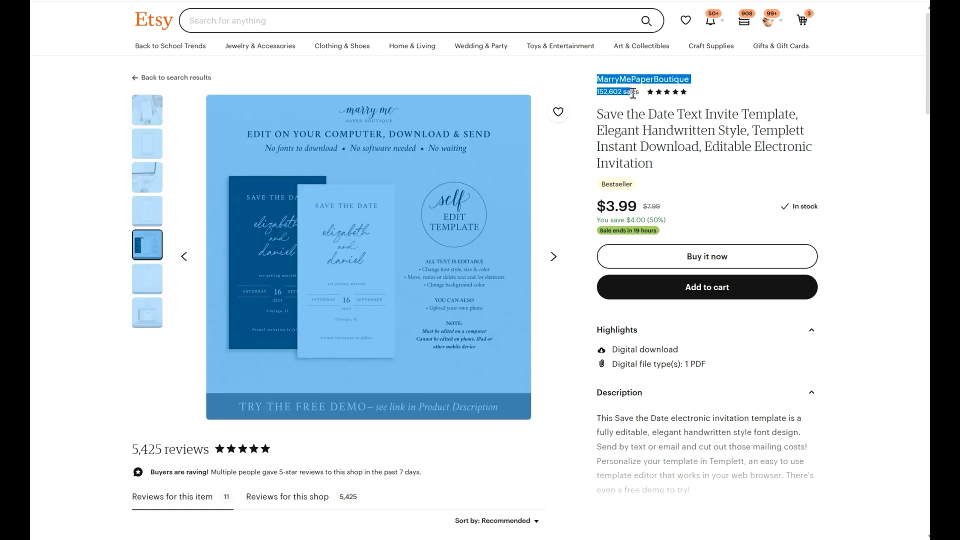
left_click(632, 93)
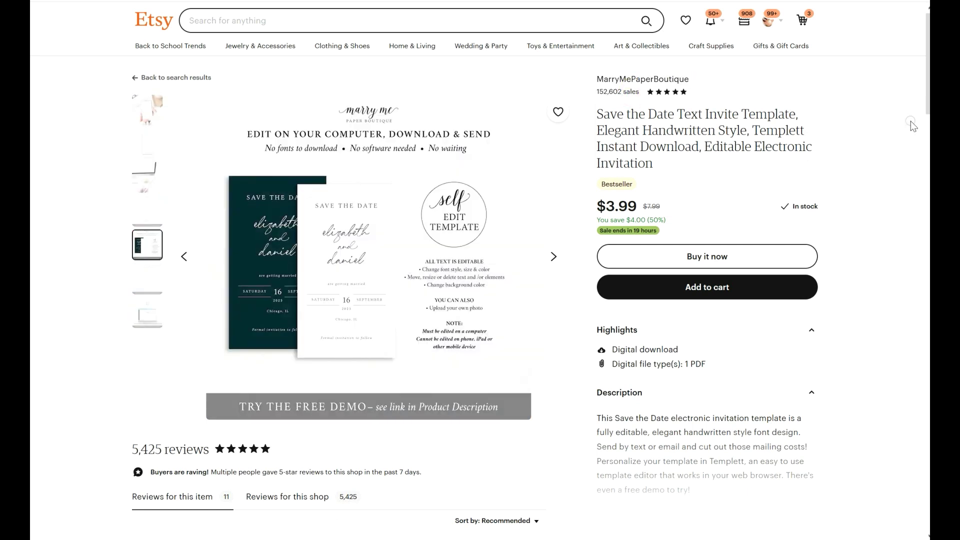
left_click_drag(927, 64, 927, 220)
scroll(900, 170, "up", 9)
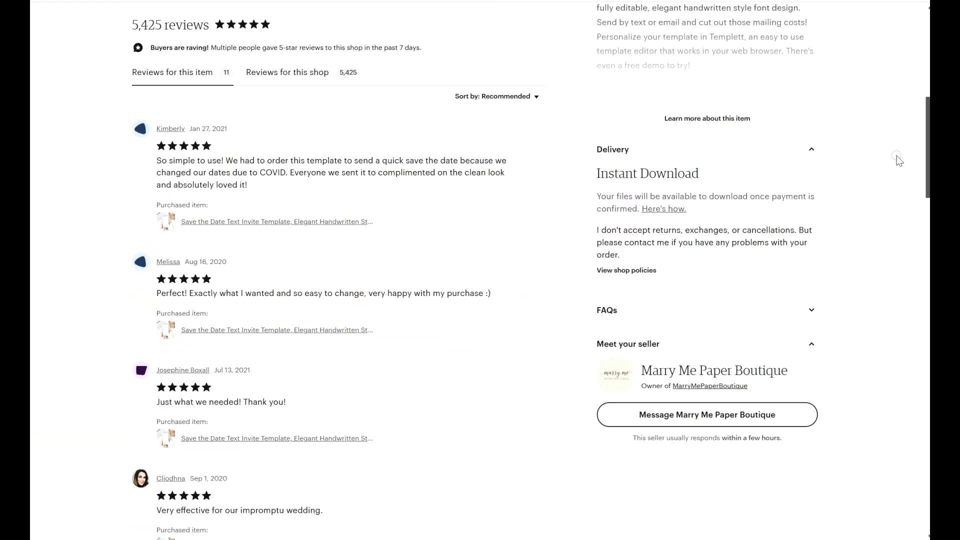
- In Calculator, multiply 152000 by 4 to estimate the invitation shop's total revenue
left_click(215, 278)
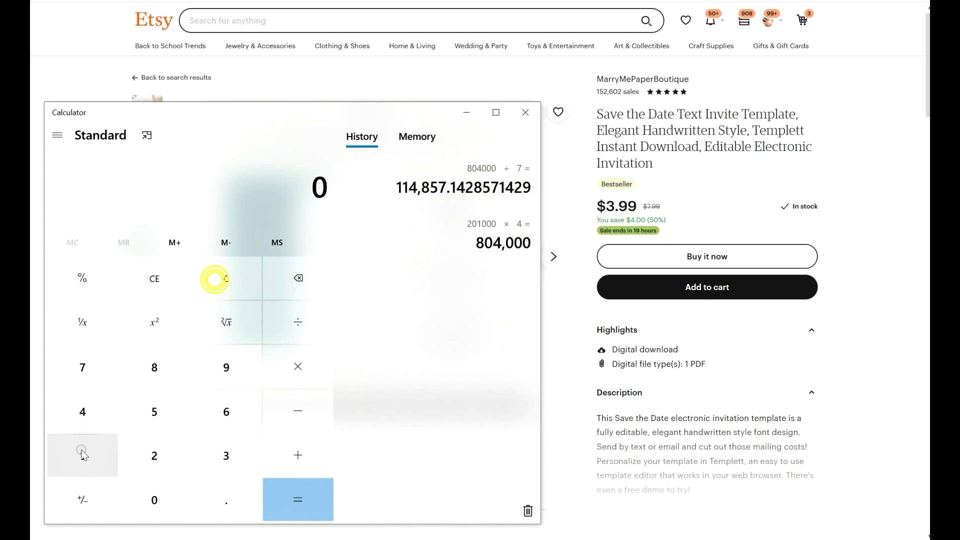
left_click(82, 453)
left_click(149, 403)
left_click(153, 466)
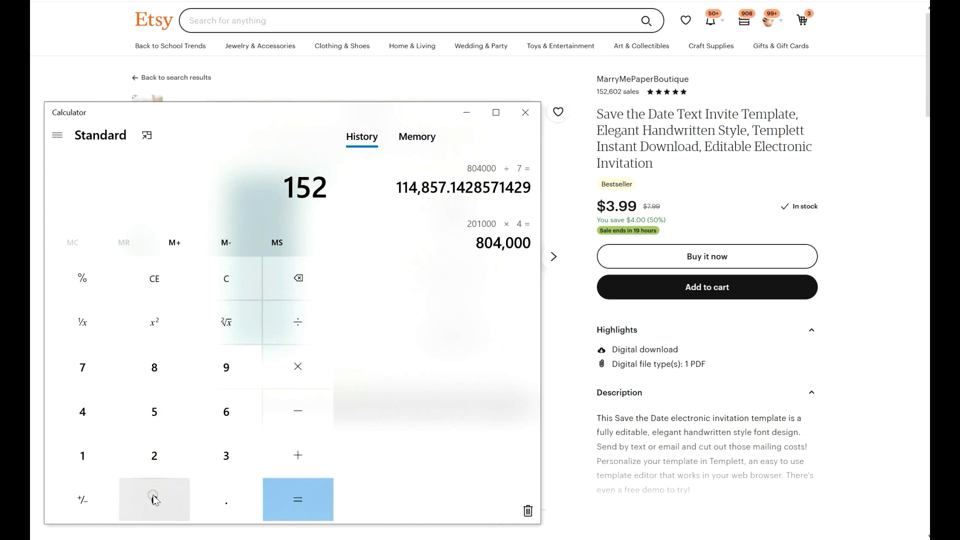
left_click(153, 498)
left_click(153, 498)
left_click(153, 498)
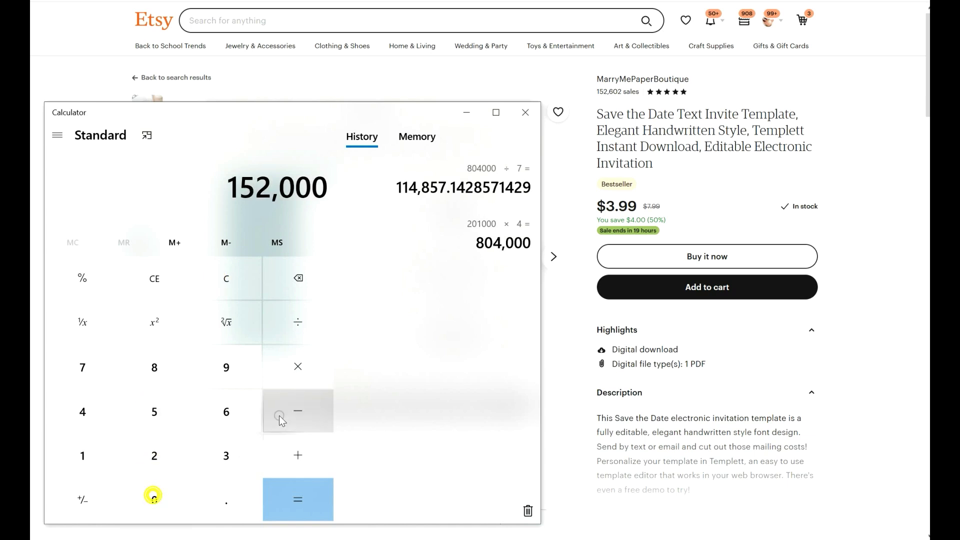
left_click(285, 371)
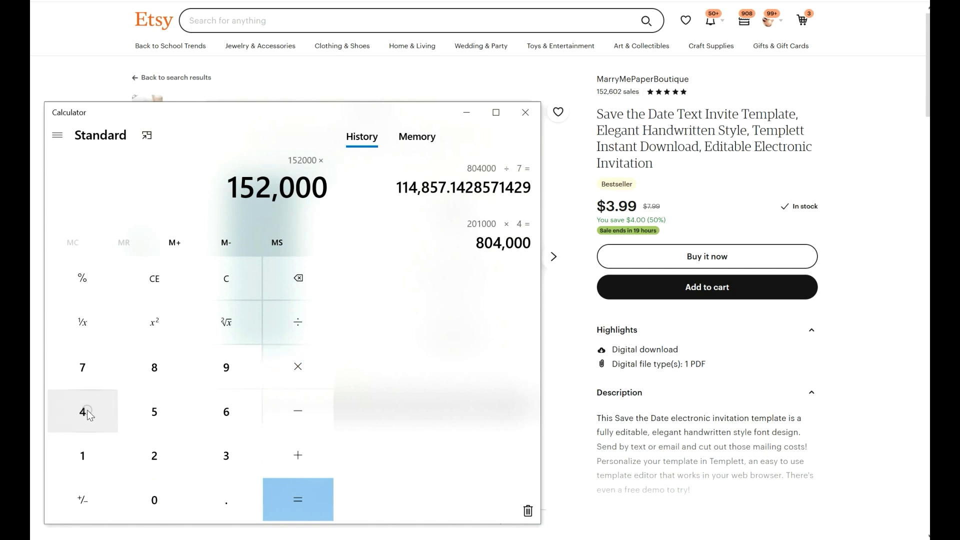
left_click(87, 410)
left_click(326, 500)
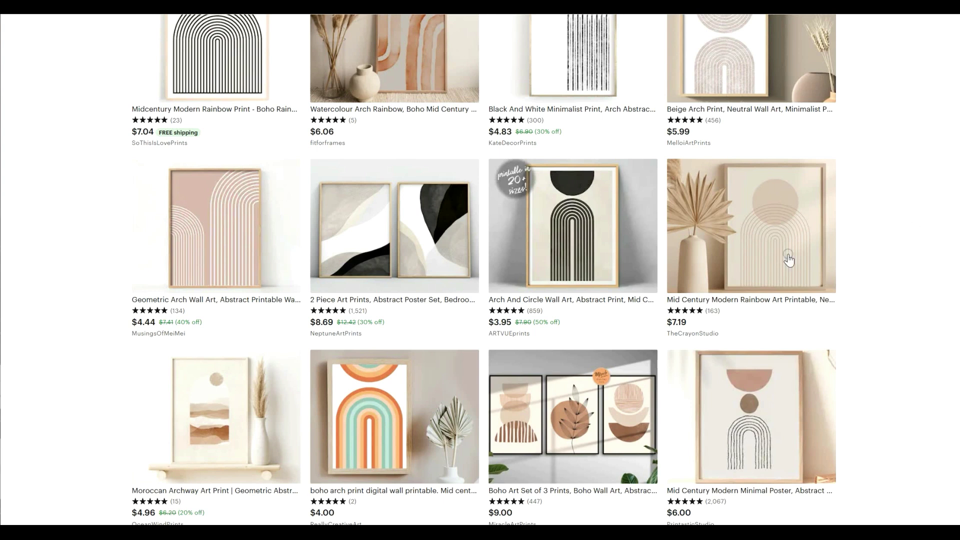
- In Canva, search the elements for "boho shape" and place the circle-and-diamond graphic above the arch on page 28
mouse_move(762, 246)
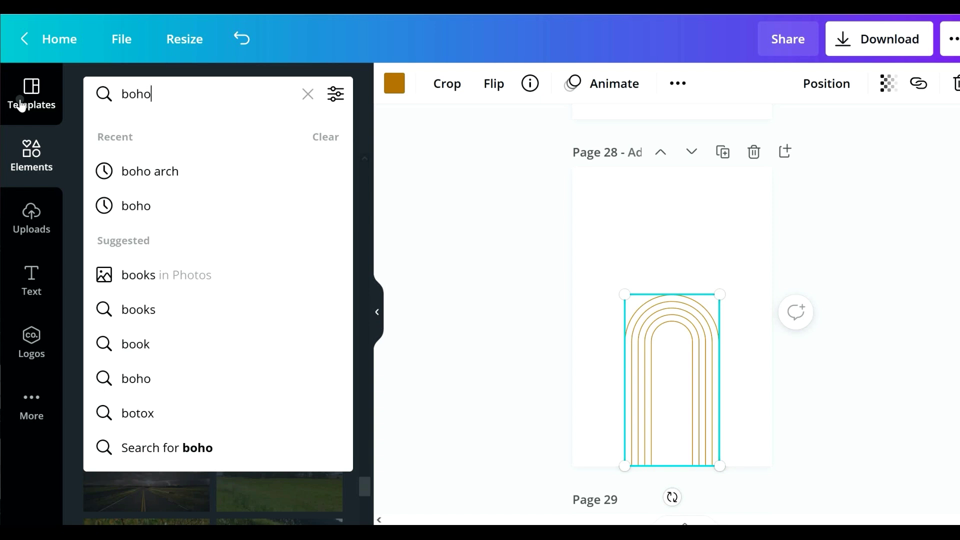
type("shape")
key("Return")
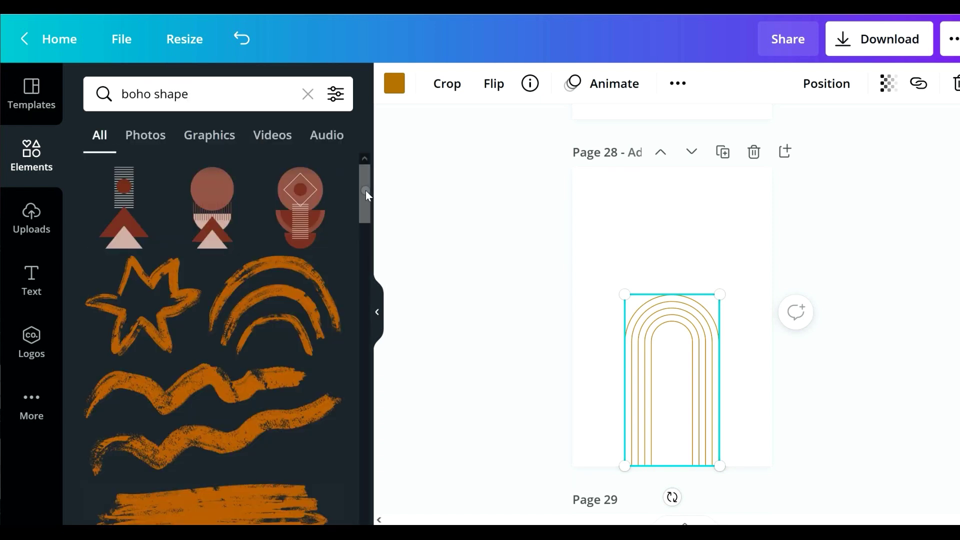
left_click_drag(365, 191, 378, 426)
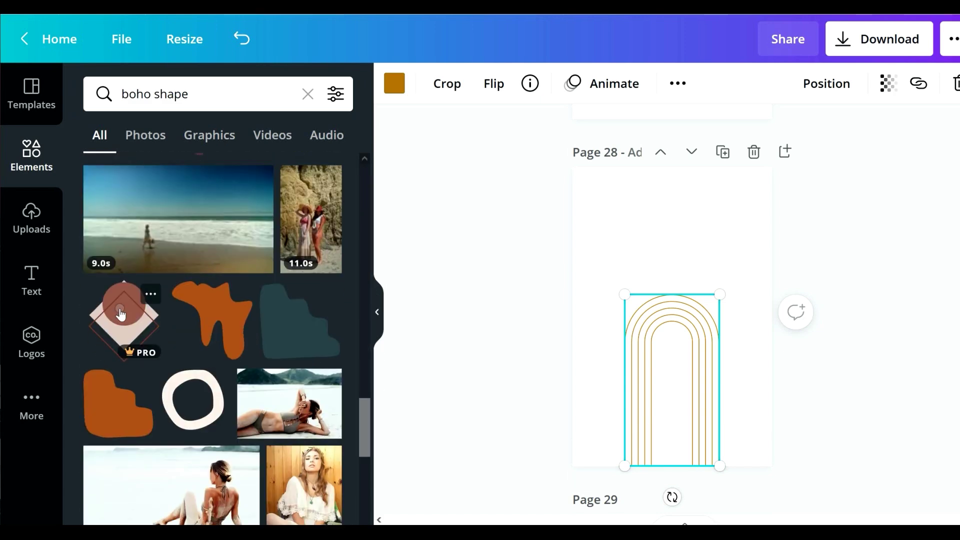
left_click(143, 355)
left_click_drag(671, 316, 672, 247)
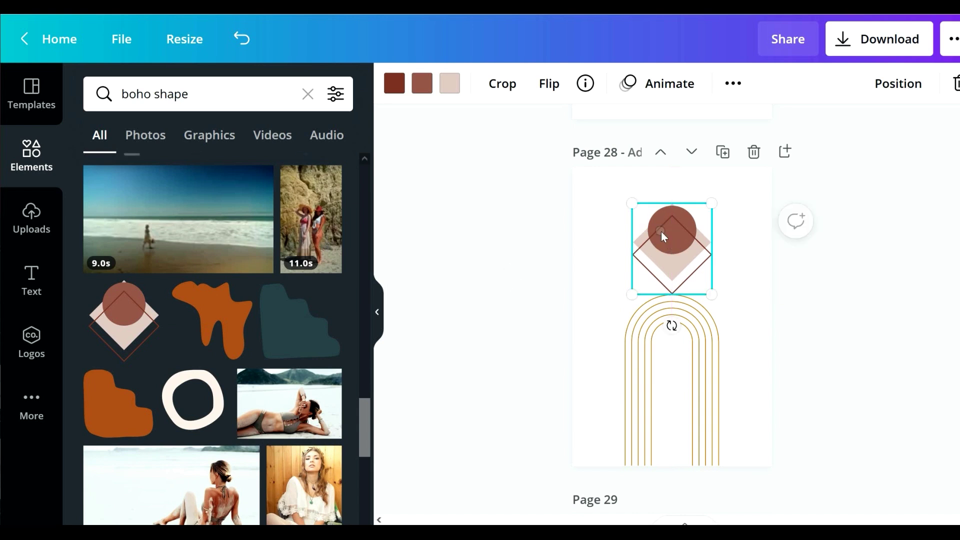
- Recolor the graphic's diamond outline to the arch's golden brown and its circle to the light tan document color
left_click(394, 82)
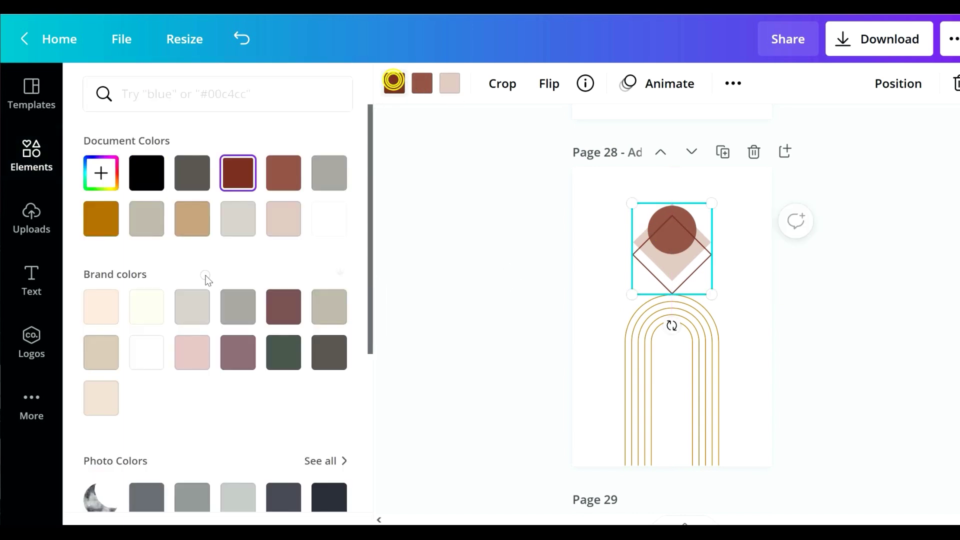
left_click(104, 216)
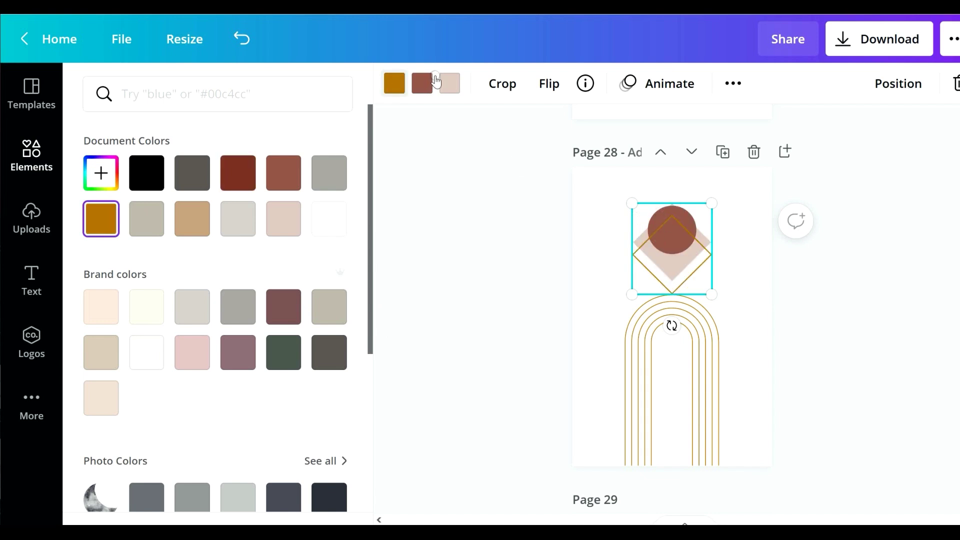
left_click(426, 84)
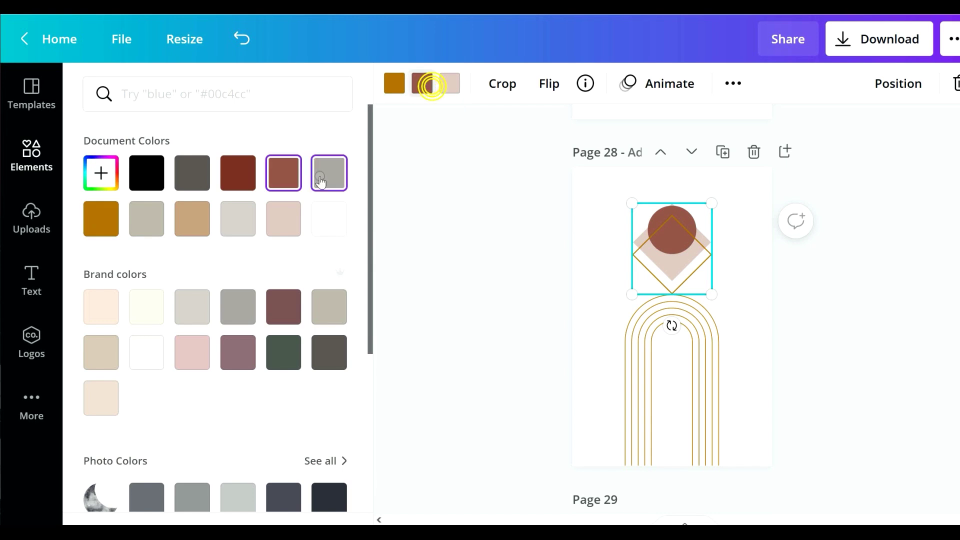
left_click(194, 216)
left_click(810, 279)
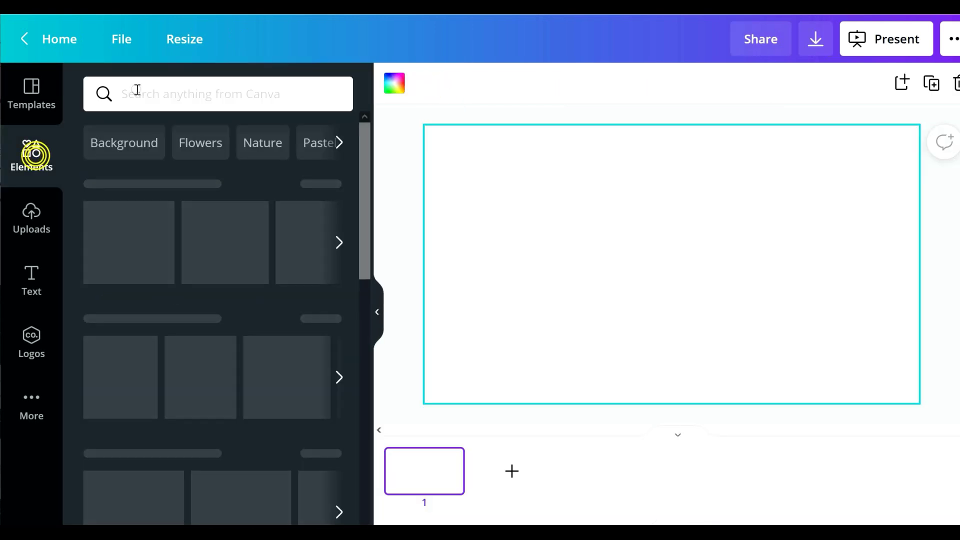
- In the blank landscape design, search the elements for "mockup" and narrow the results to "Frame mockup"
left_click(135, 93)
type("moc")
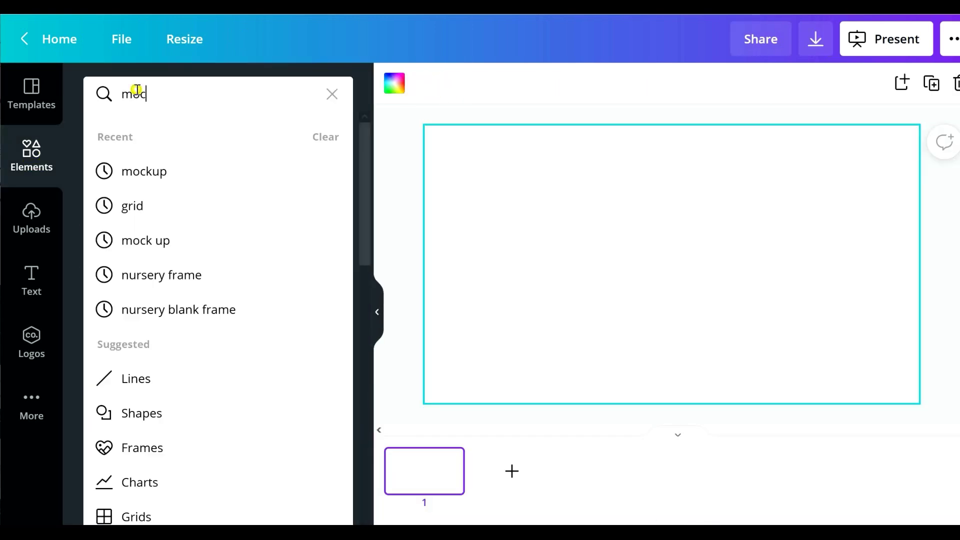
type("kup")
key("Return")
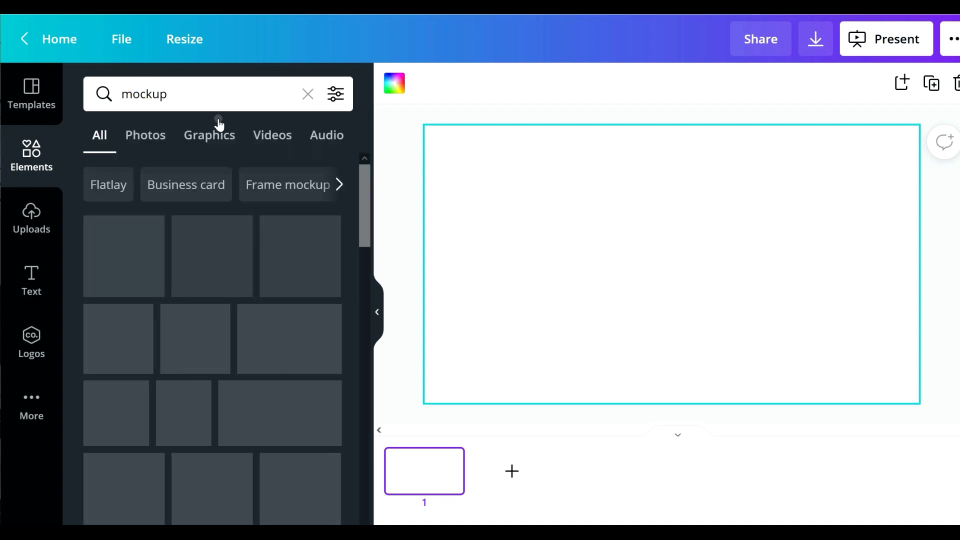
left_click(290, 181)
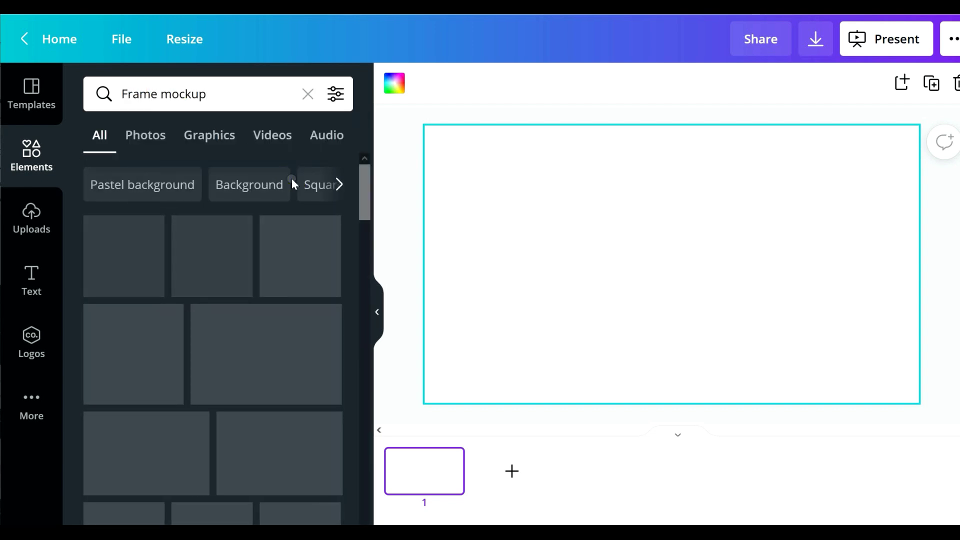
- Fill the blank page with the photo of an empty white frame beside a vase of dried grass
left_click_drag(364, 175, 367, 272)
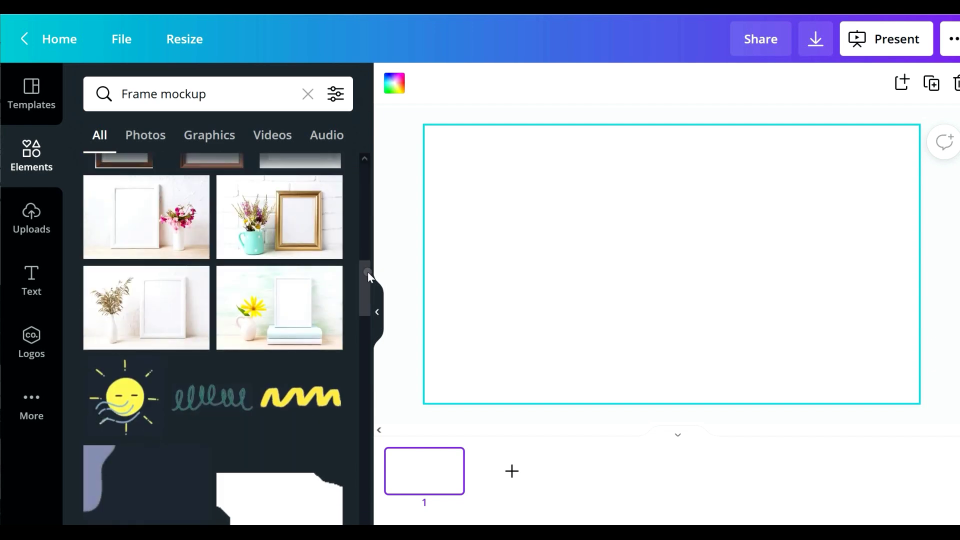
left_click_drag(143, 300, 476, 133)
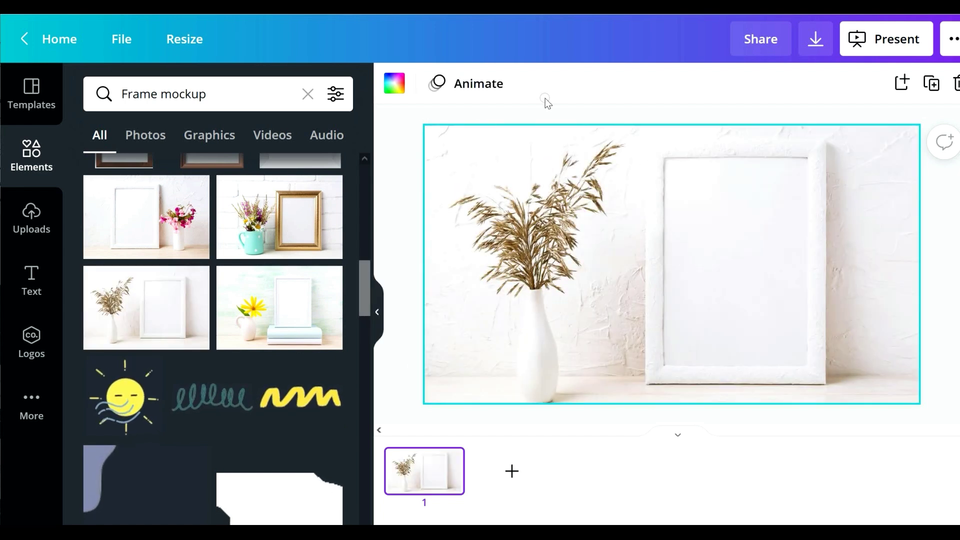
left_click(699, 306)
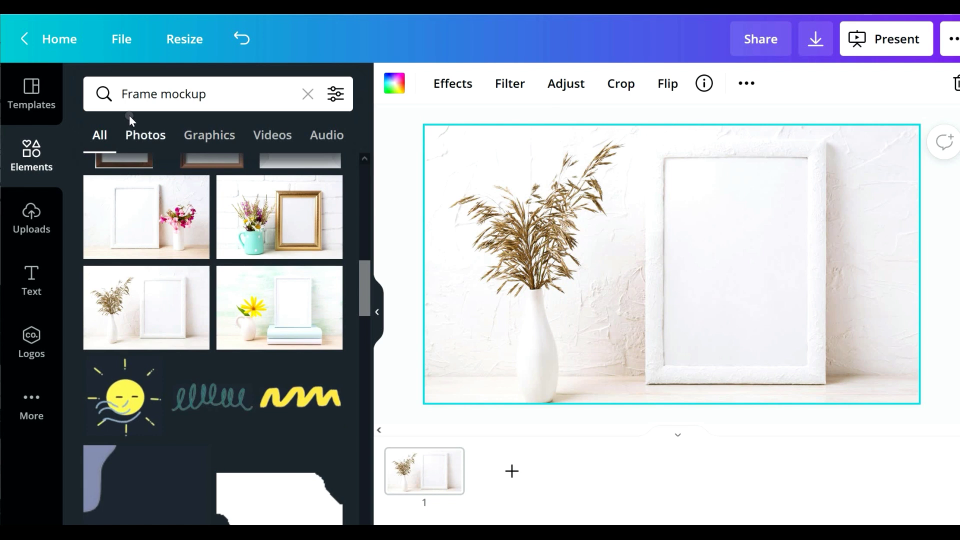
- Search the elements for "grid" and add the single-cell grid on top of the frame photo
triple_click(227, 92)
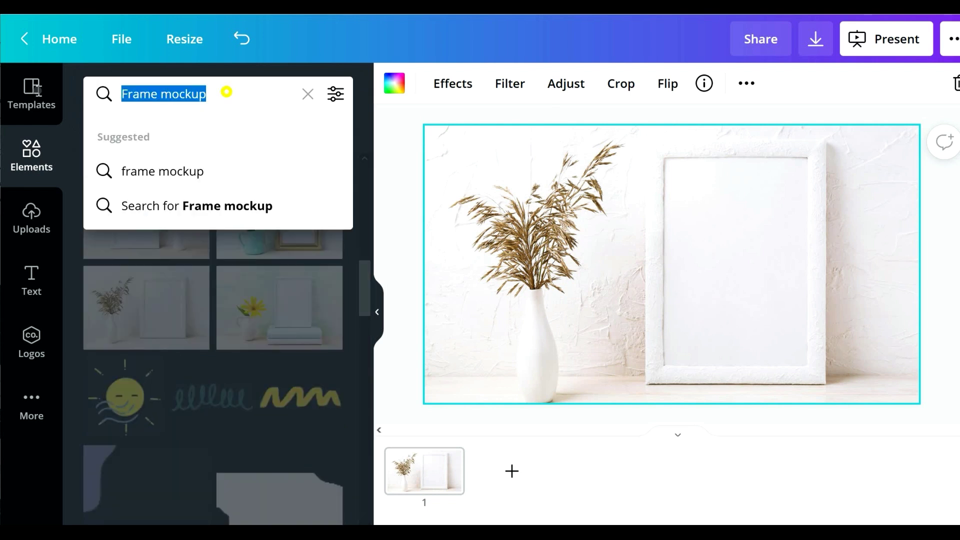
type("grid")
key("Return")
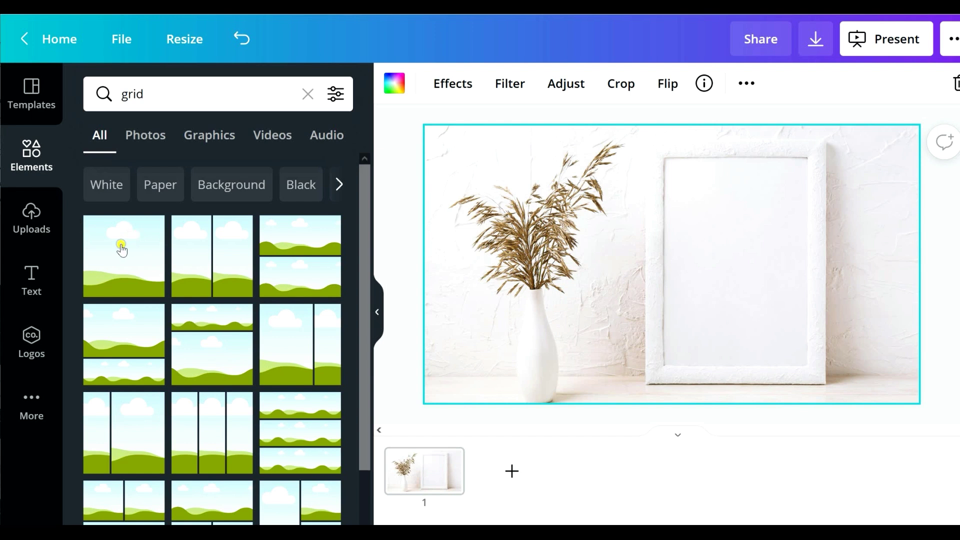
left_click(122, 248)
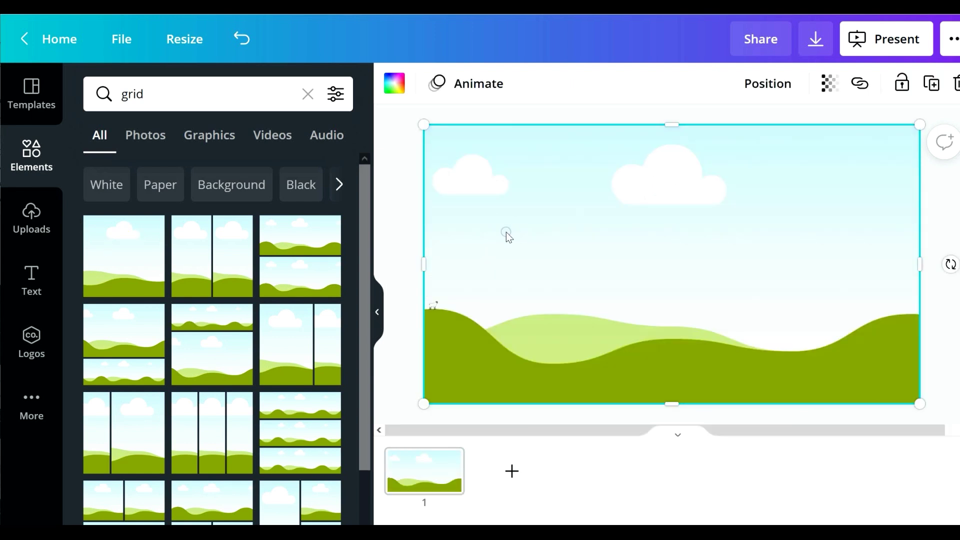
left_click(241, 38)
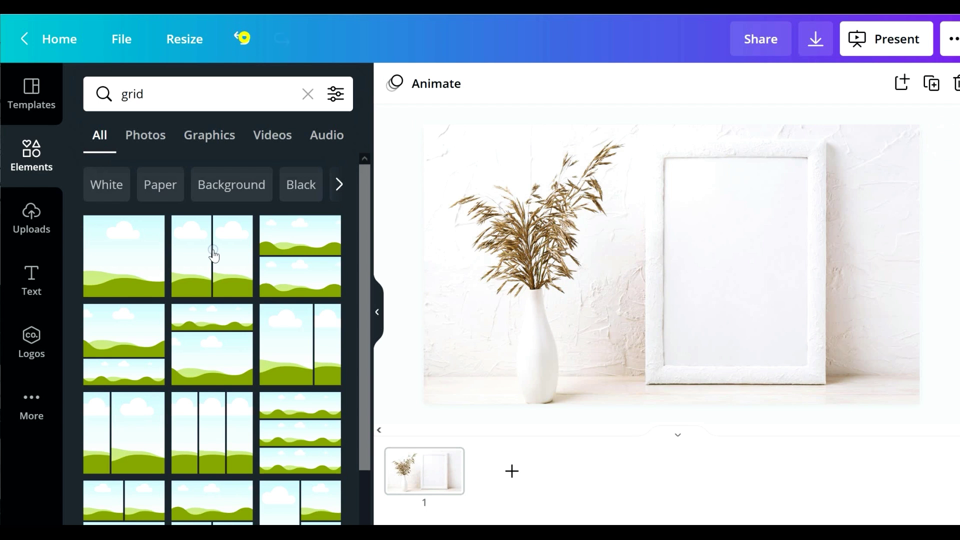
left_click_drag(124, 258, 727, 253)
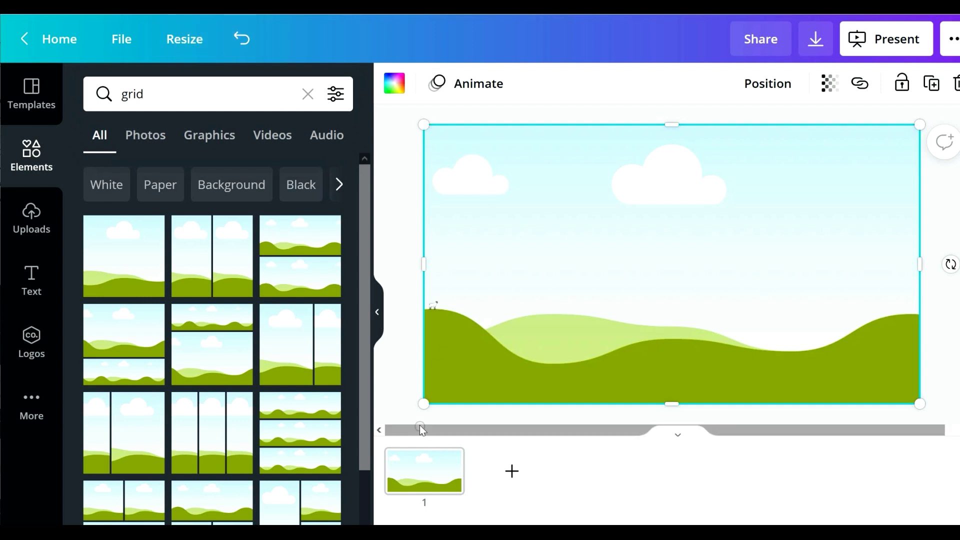
- Resize and nudge the grid so it fits exactly inside the white frame's opening
left_click_drag(426, 404, 664, 367)
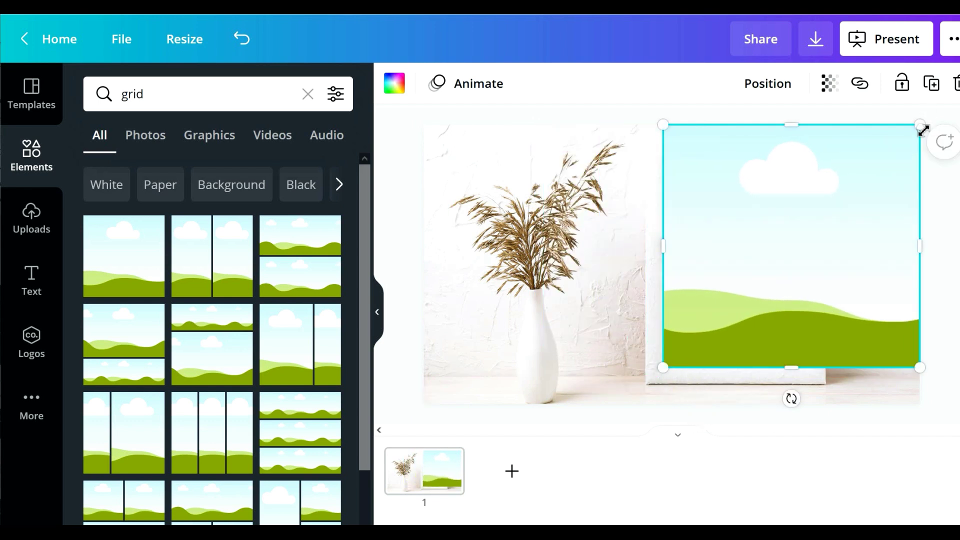
left_click_drag(919, 125, 810, 166)
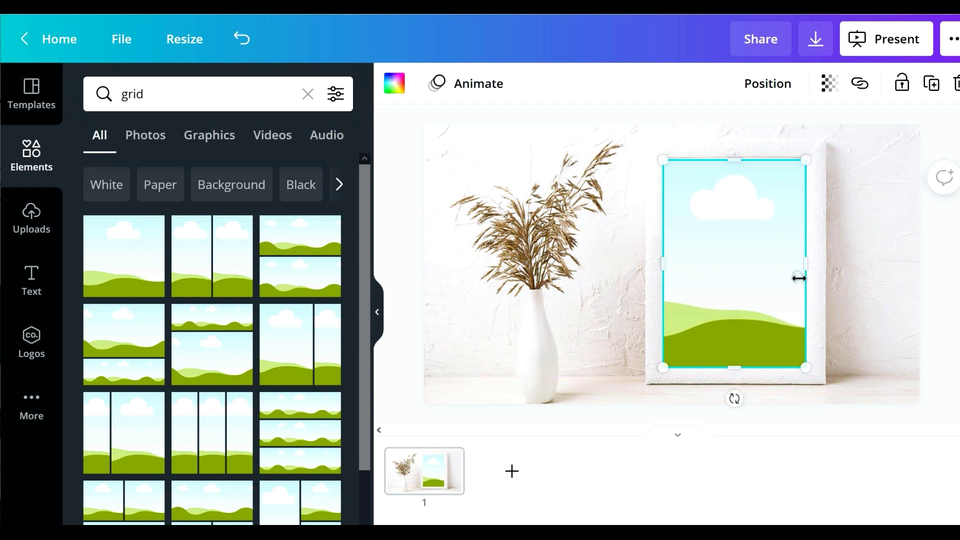
left_click_drag(765, 293, 764, 287)
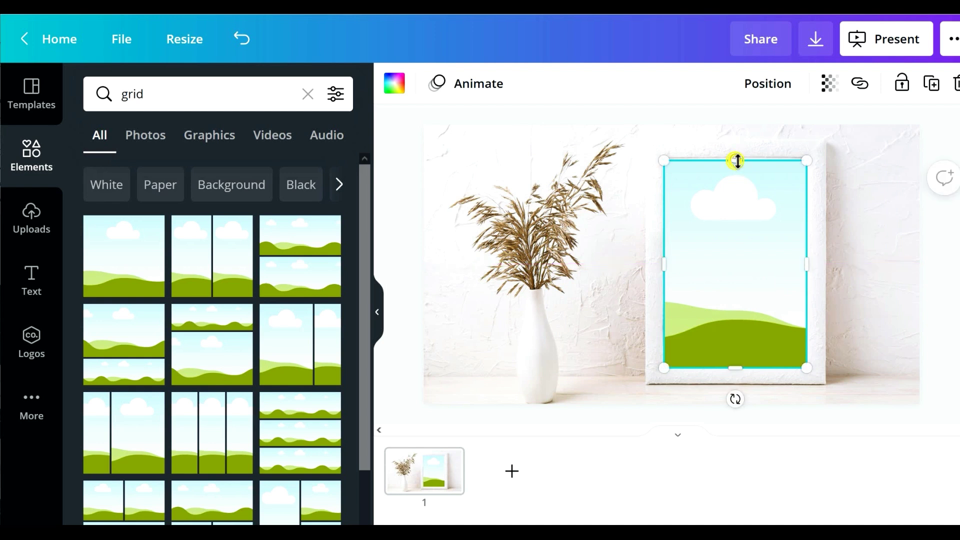
left_click_drag(736, 160, 737, 159)
left_click_drag(747, 222, 747, 221)
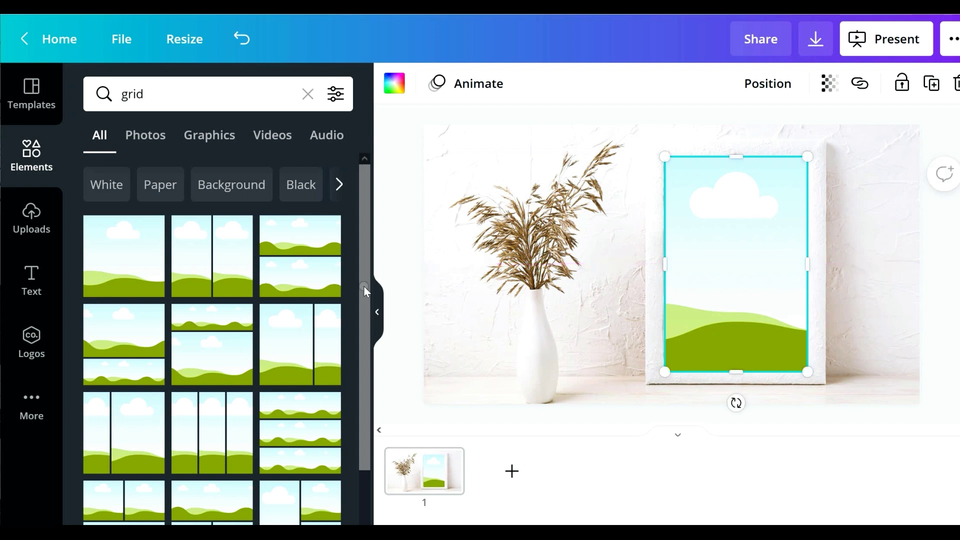
- Fill the grid with the uploaded artwork of faint overlapping line arches
left_click(32, 230)
mouse_move(140, 223)
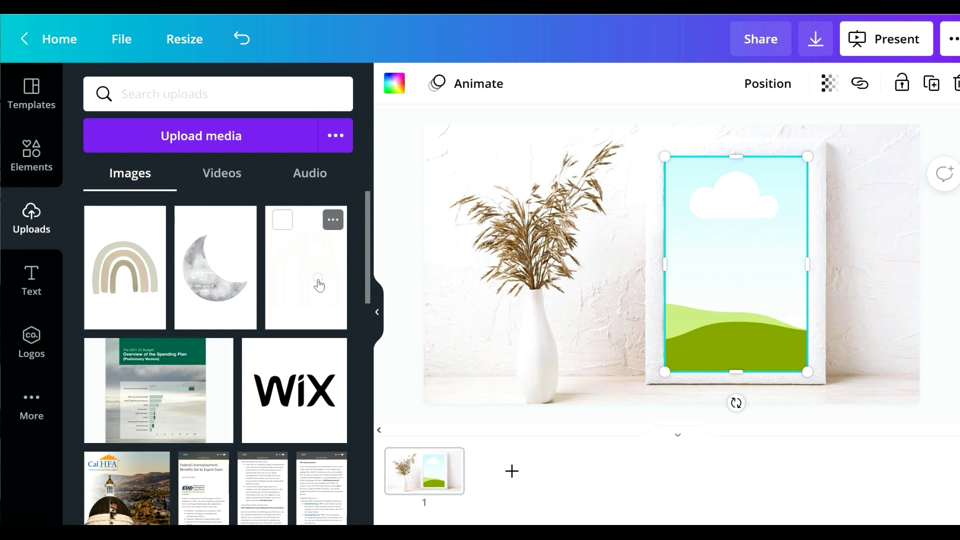
left_click_drag(312, 291, 748, 236)
left_click(942, 243)
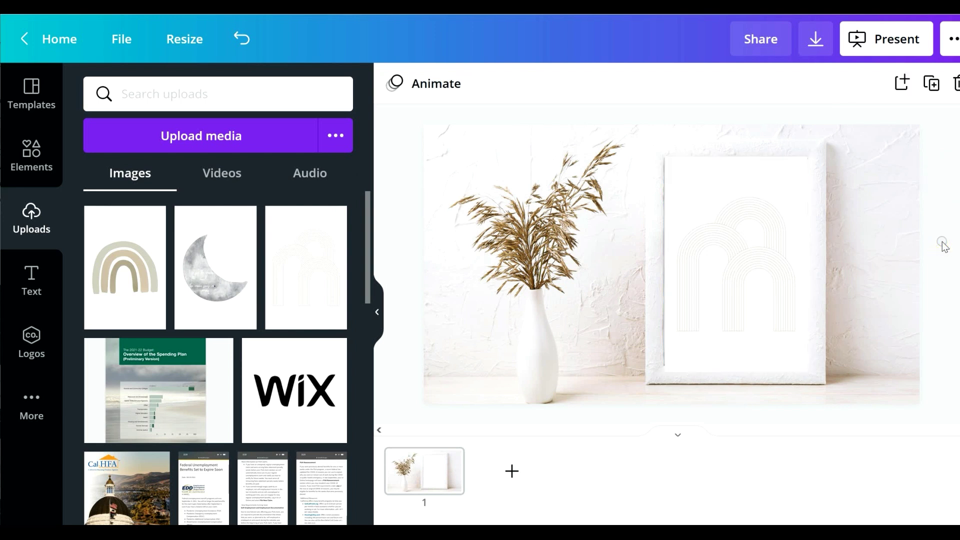
- Extend the artwork grid's left edge slightly so it meets the inner edge of the frame
left_click(696, 276)
left_click_drag(664, 265, 663, 266)
left_click(841, 222)
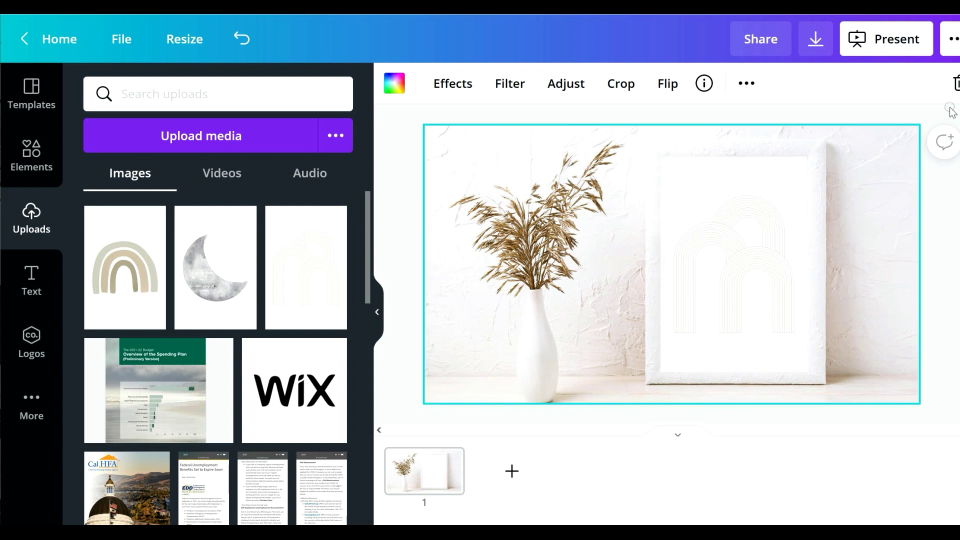
- Download the finished frame mockup with the vase as a JPG file
left_click(815, 40)
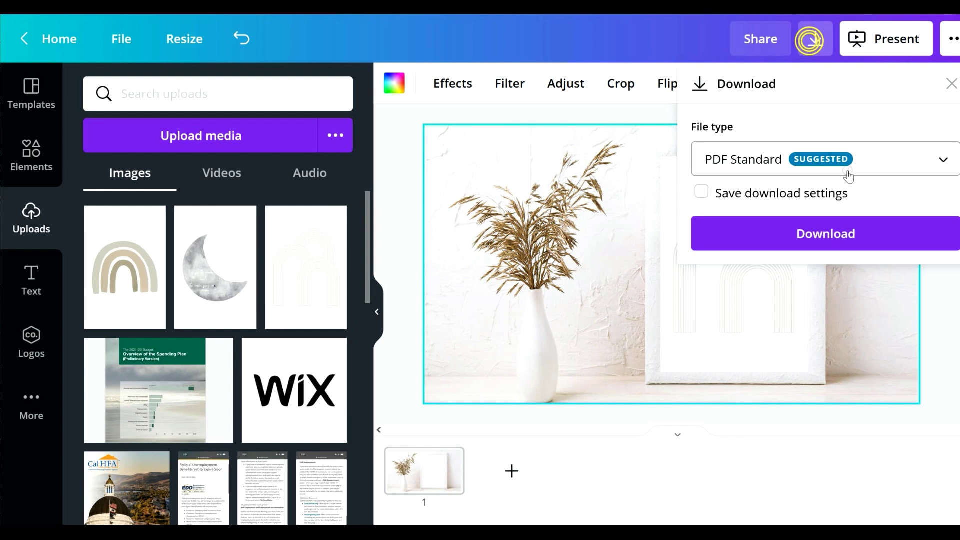
left_click(851, 170)
left_click(786, 119)
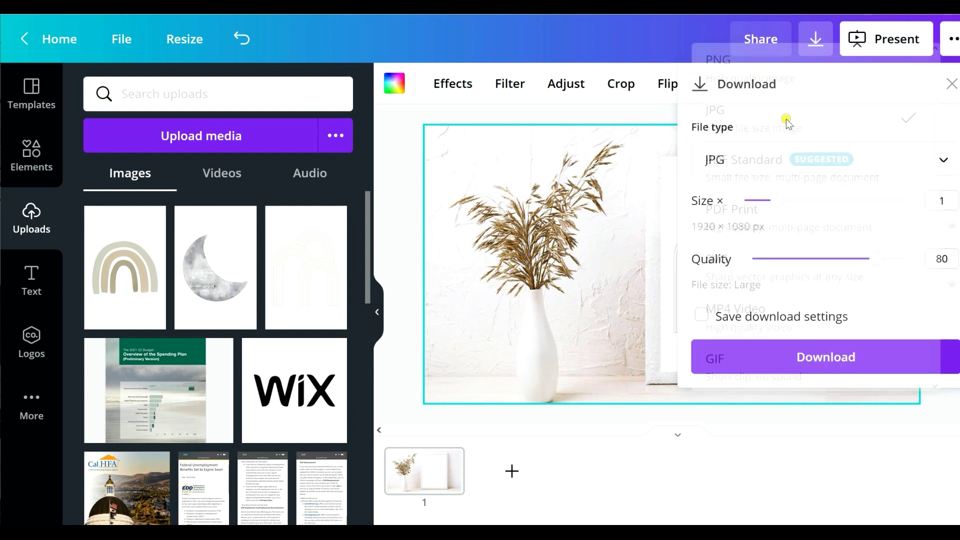
left_click(850, 347)
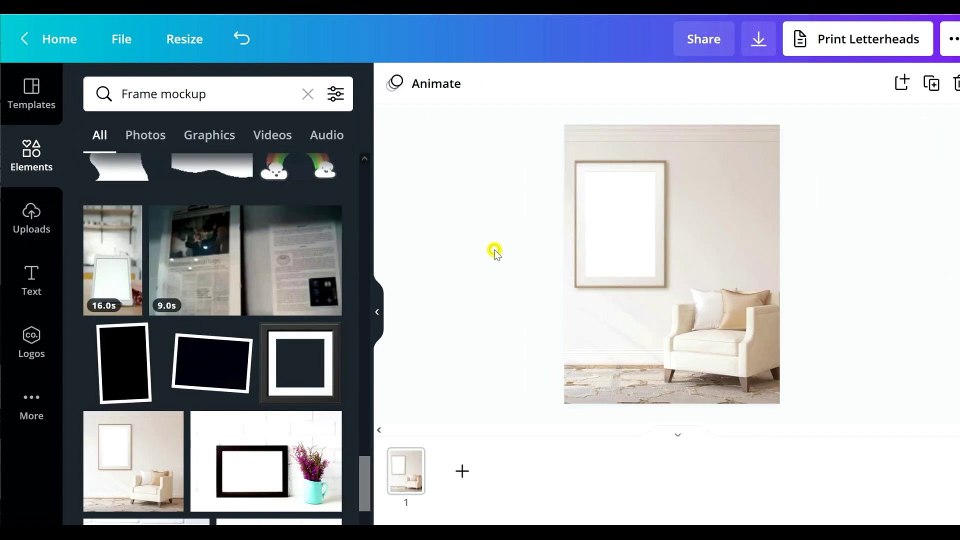
- Search the elements for "grid" and add the single-cell grid to the armchair wall mockup
left_click(216, 90)
type("grid")
key("Return")
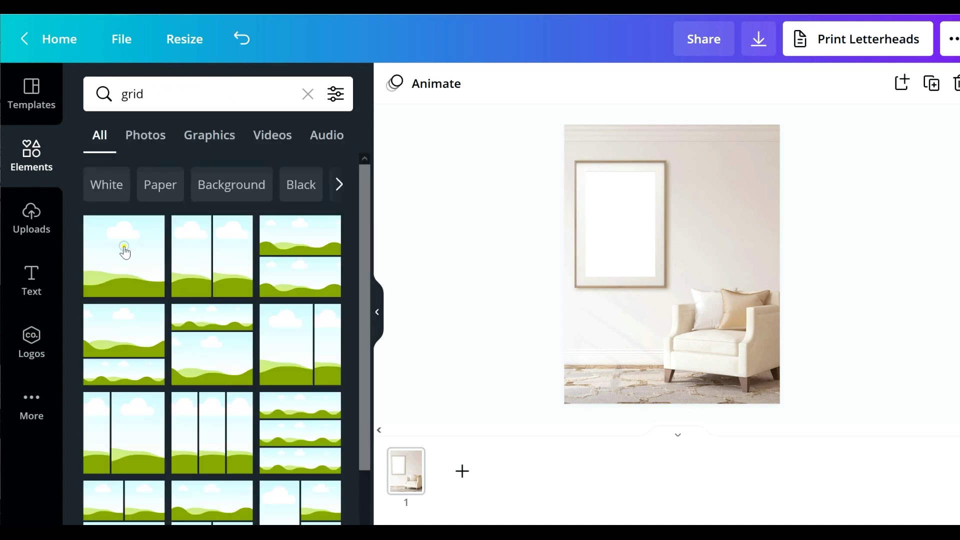
left_click(124, 247)
- Fit the grid inside the wall frame's white opening and fill it with the uploaded faint line-arches artwork
left_click_drag(783, 407, 648, 237)
left_click_drag(616, 197, 633, 242)
mouse_move(671, 285)
left_mouse_down()
mouse_move(650, 286)
mouse_move(656, 282)
left_mouse_up()
left_click(742, 233)
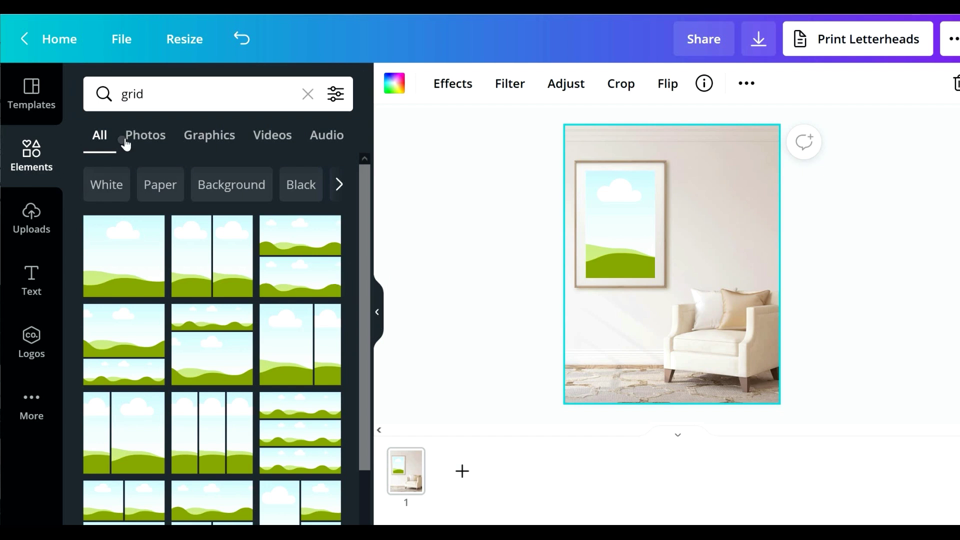
left_click(34, 210)
left_click_drag(316, 233, 612, 217)
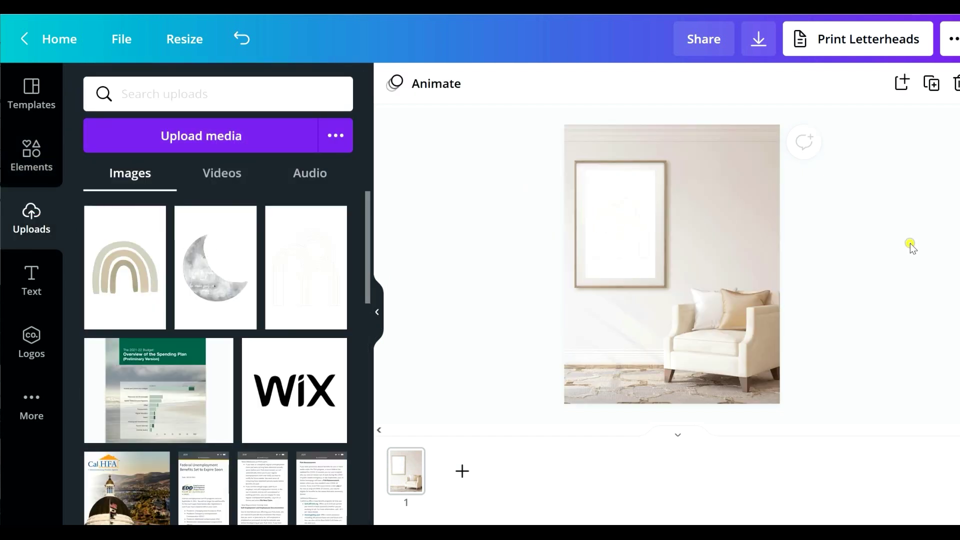
- Duplicate the mockup page and fill the copies' frames with the uploaded rainbow and the peach-and-gray abstract artwork
left_click(944, 85)
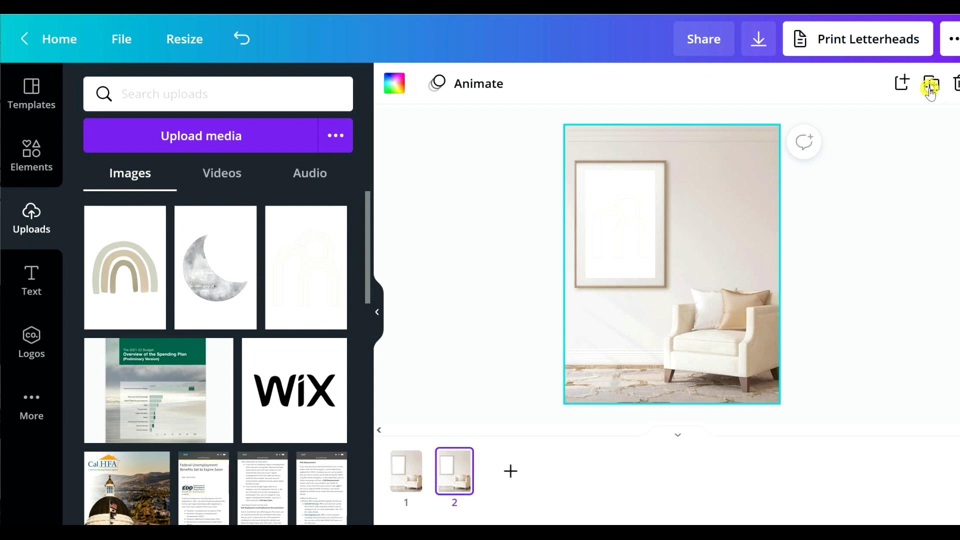
left_click(625, 229)
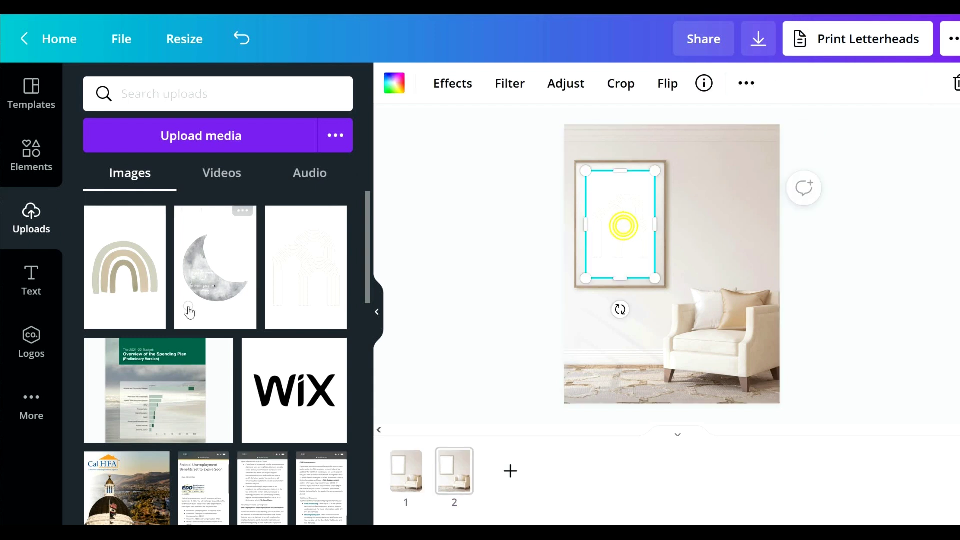
left_click_drag(130, 273, 608, 232)
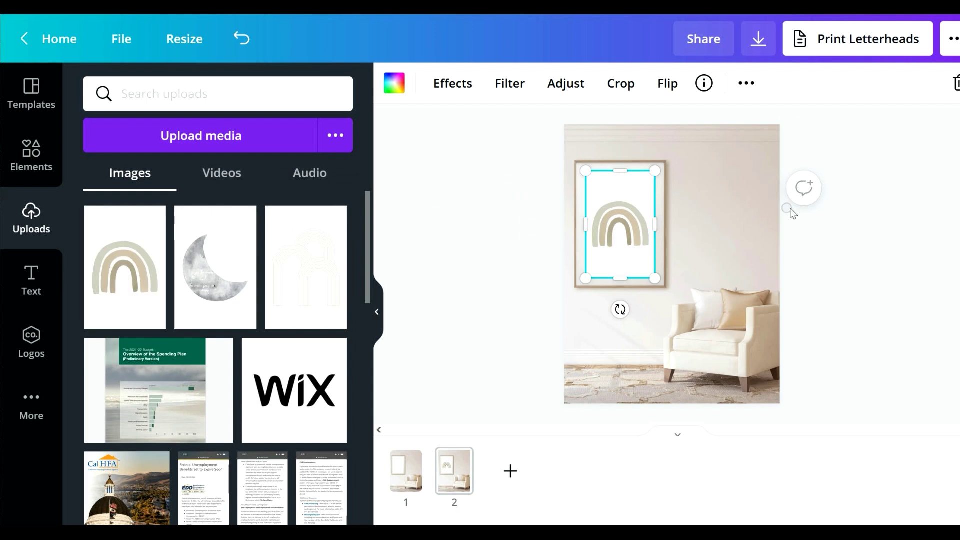
left_click(316, 450)
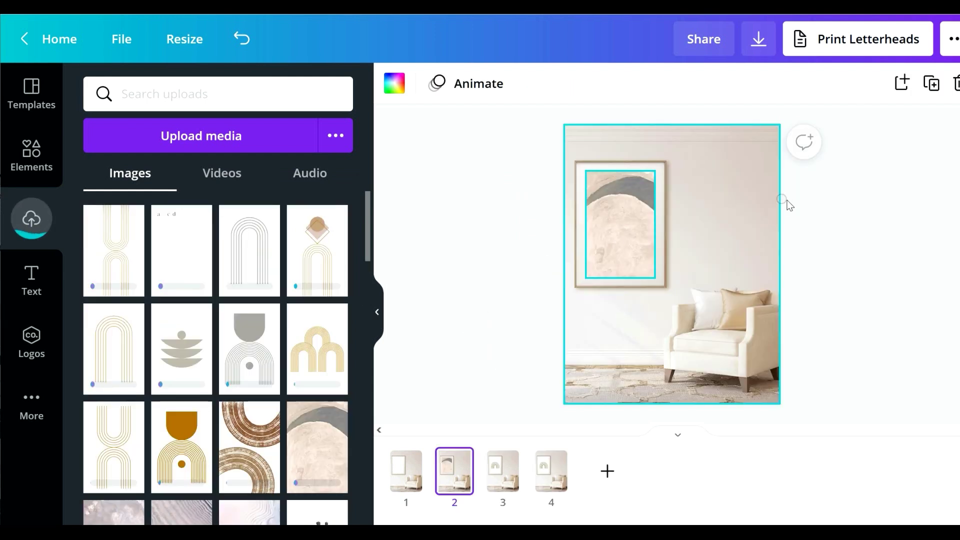
- Duplicate the abstract-art page and replace the copy's artwork with the line arch topped by a tan circle
left_click(932, 86)
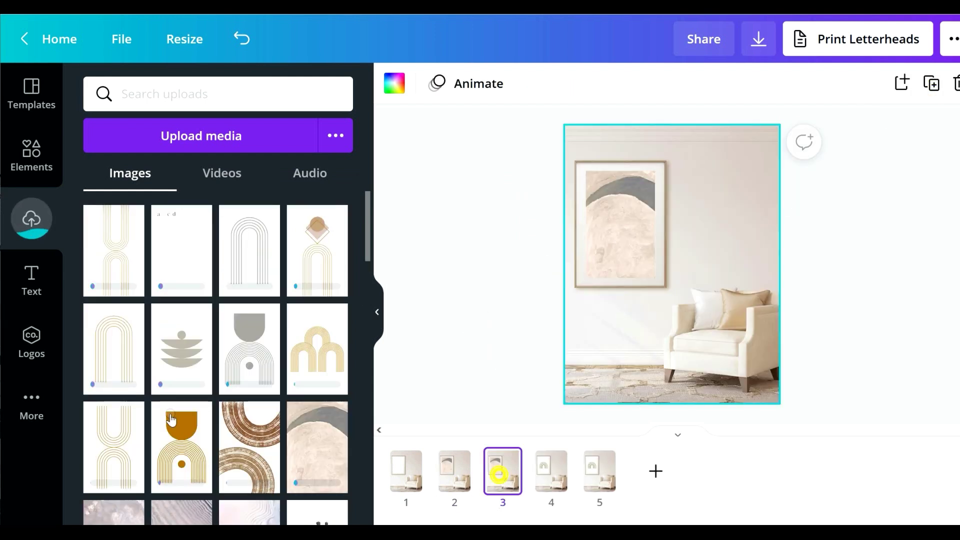
left_click(613, 211)
left_click_drag(316, 252, 616, 209)
left_click(910, 242)
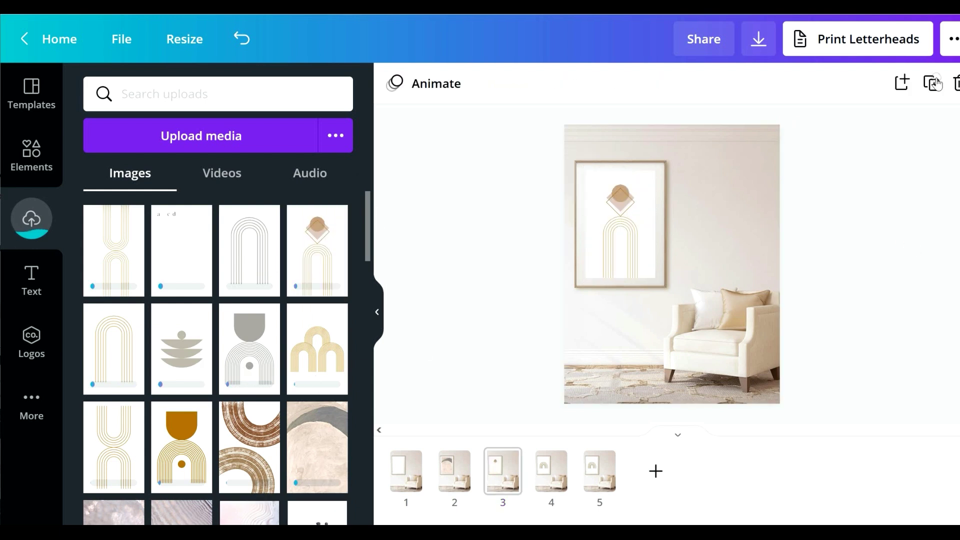
- Put the uploaded wavy-line texture in the frame on a duplicate of the circle-and-arch page, and duplicate that page again
left_click(931, 93)
left_click_drag(193, 515, 625, 212)
left_click(917, 242)
left_click(931, 83)
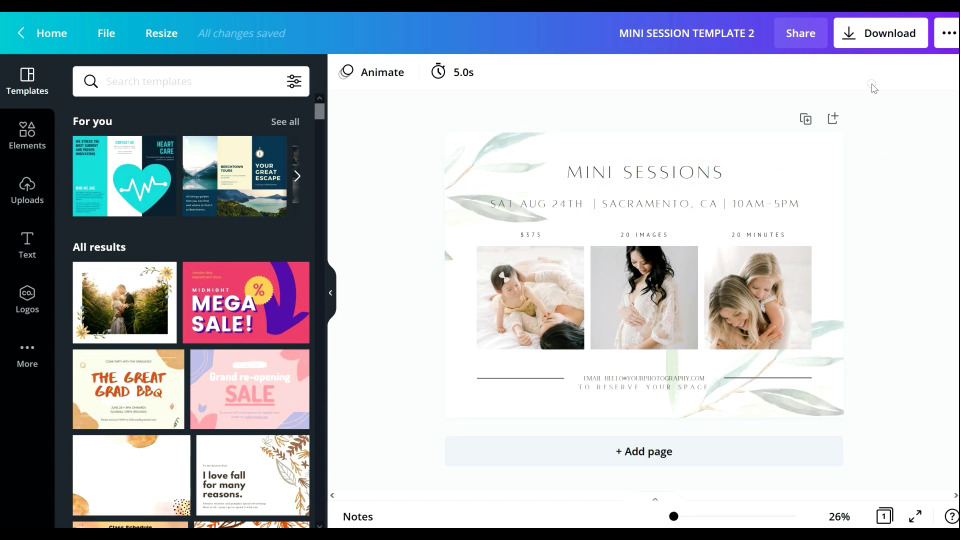
- Set the mini session template's sharing link to "use as template" and copy the link
left_click(800, 39)
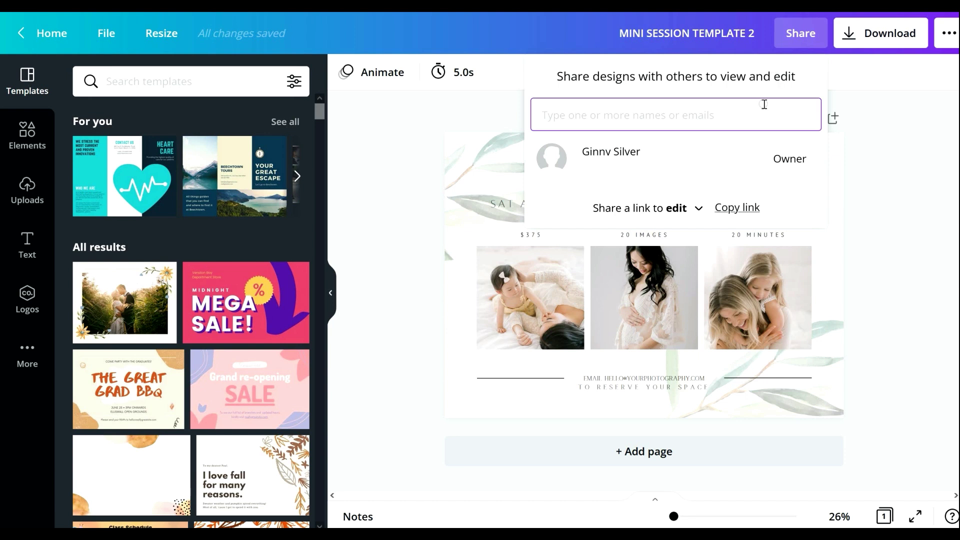
left_click(697, 210)
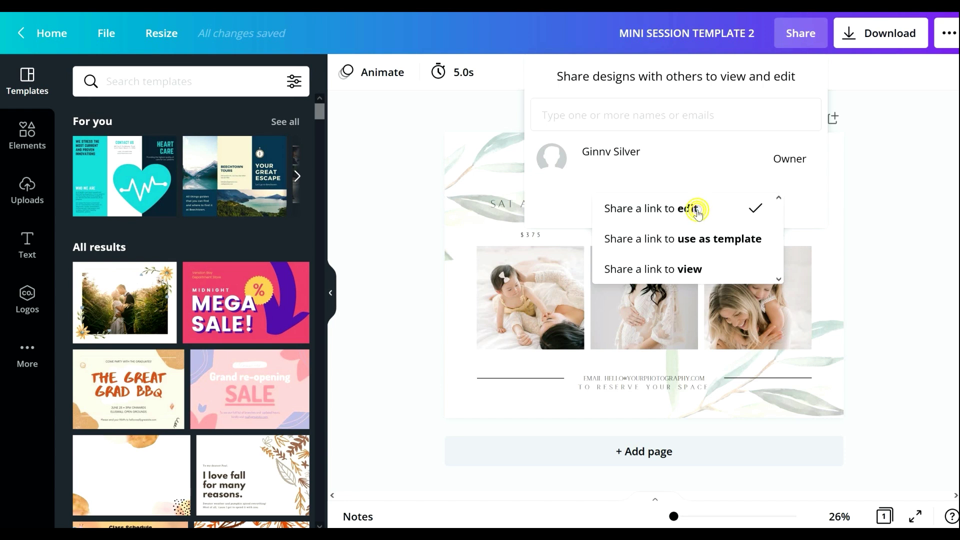
left_click(699, 245)
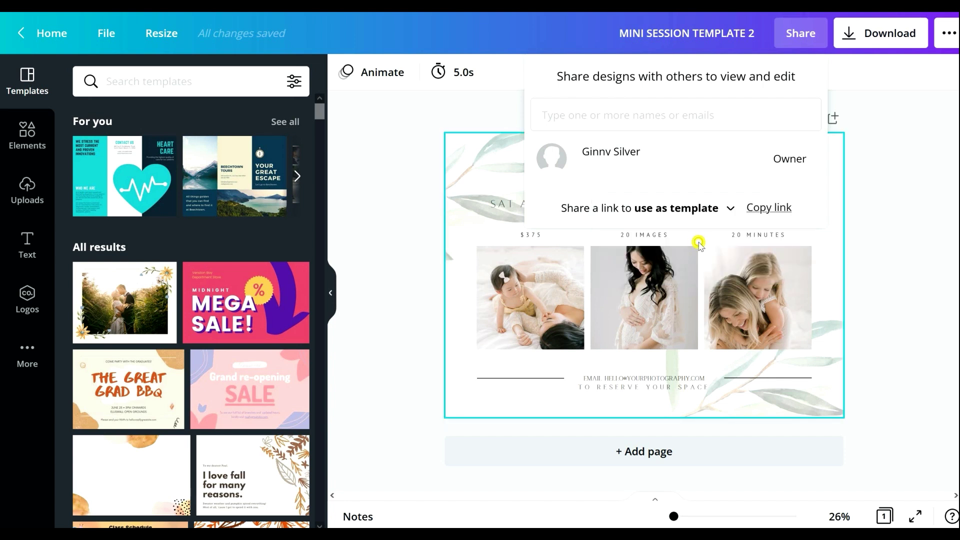
left_click(781, 207)
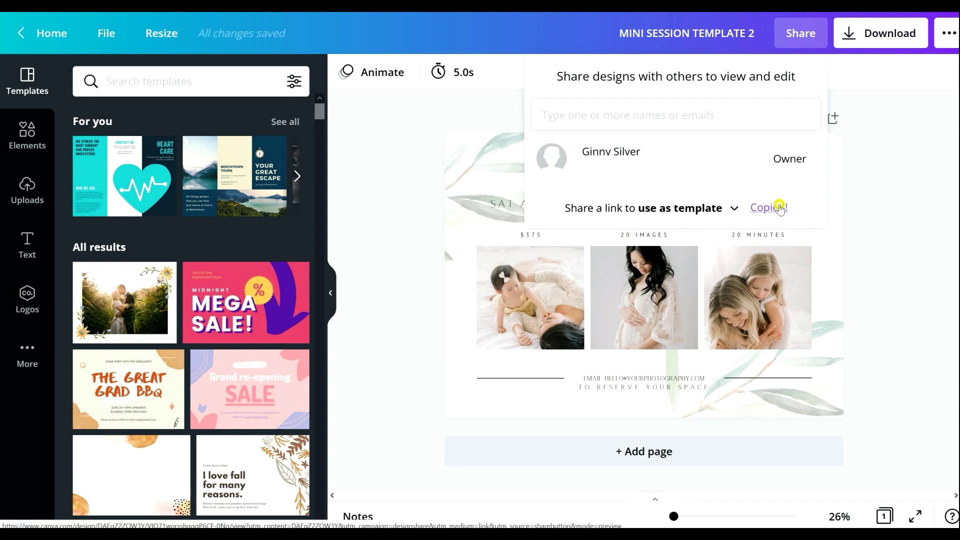